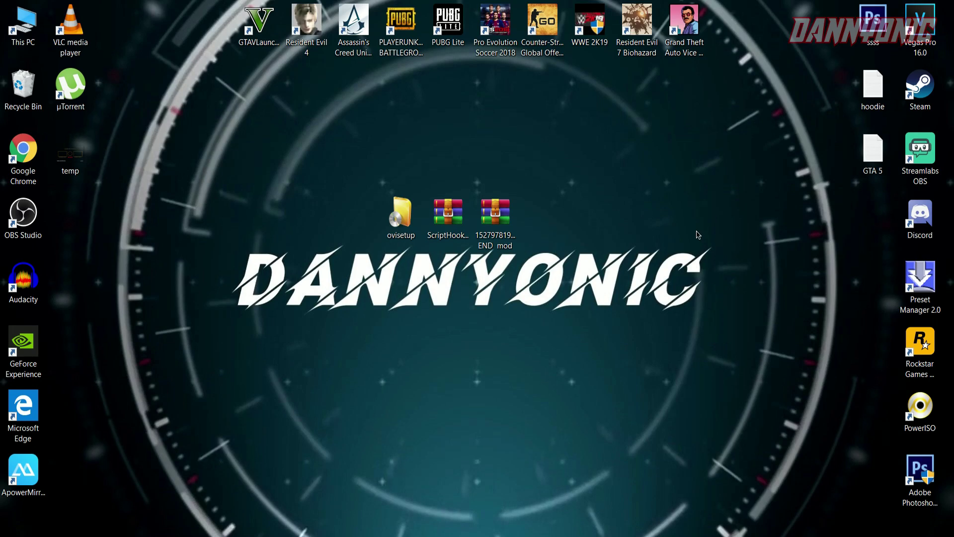
right_click(678, 216)
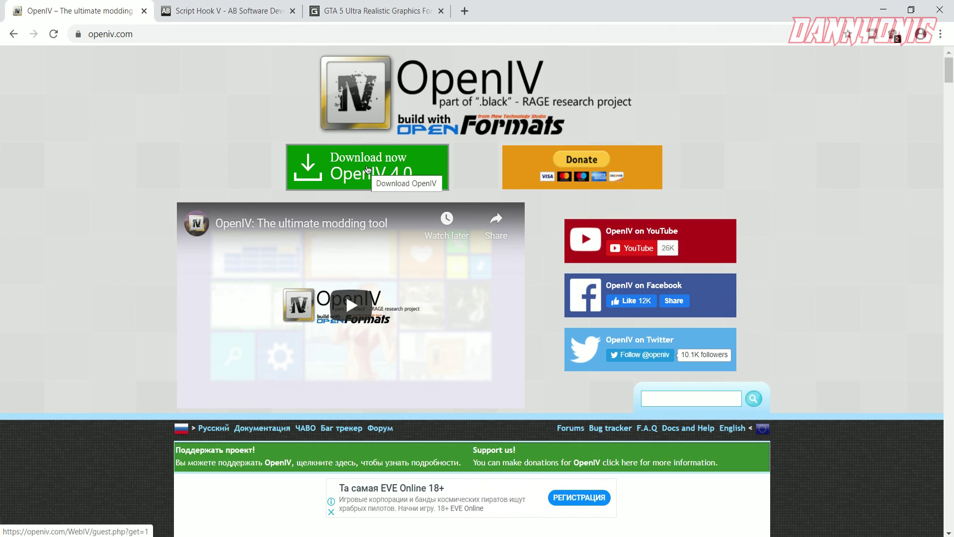
click(220, 13)
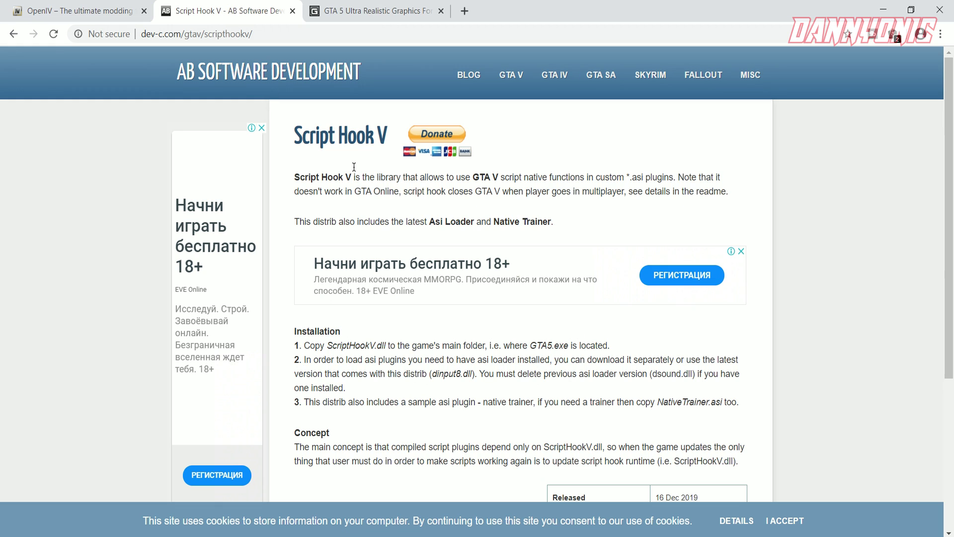
scroll(820, 353, down, 5)
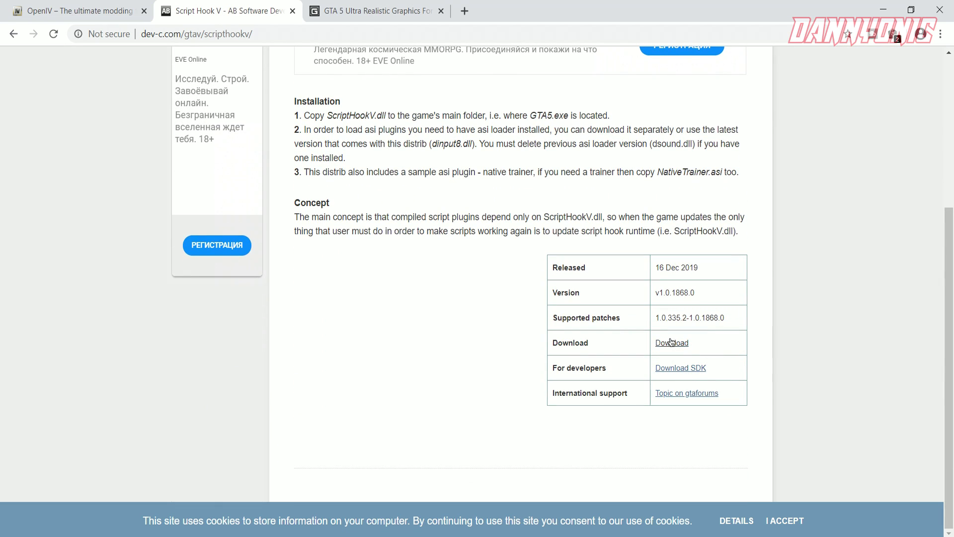
click(361, 5)
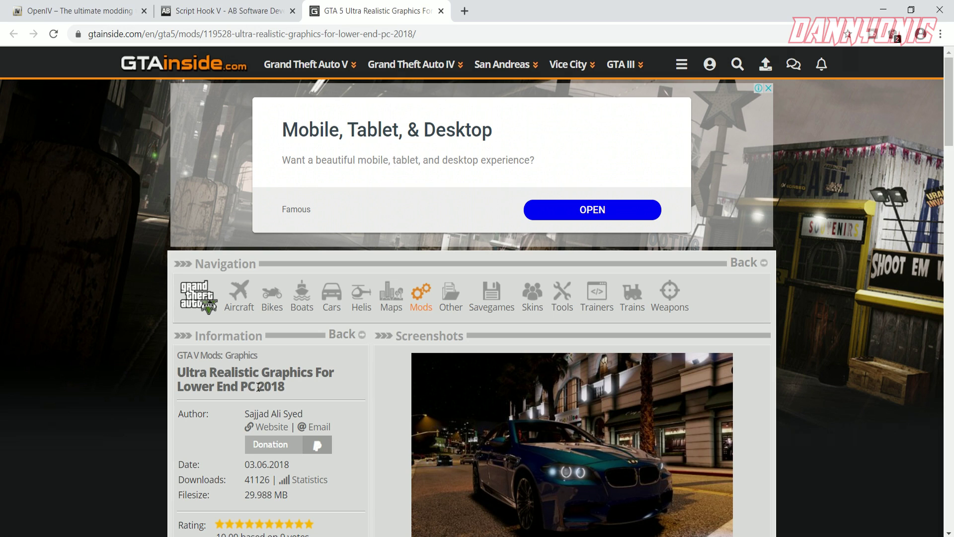
scroll(270, 387, down, 3)
scroll(253, 314, down, 1)
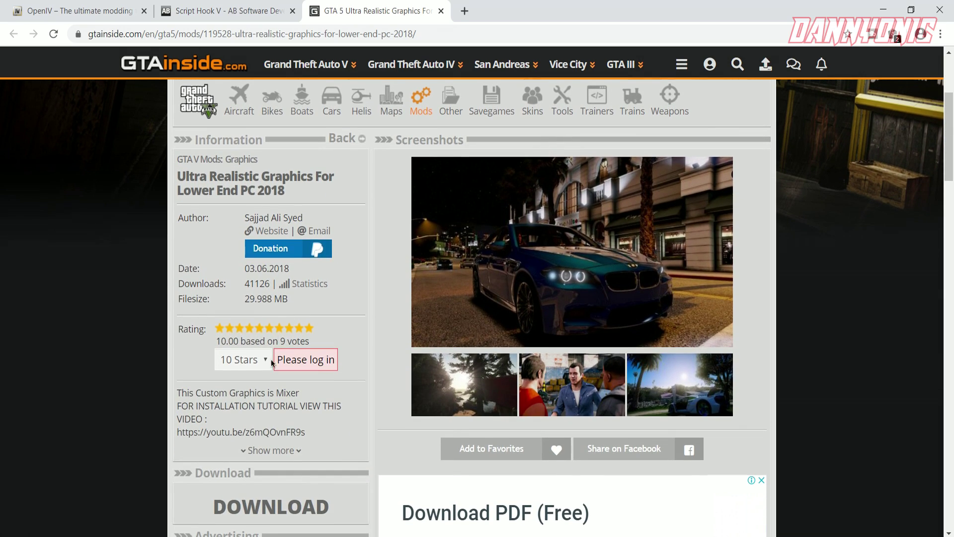
scroll(232, 502, down, 3)
scroll(254, 443, up, 2)
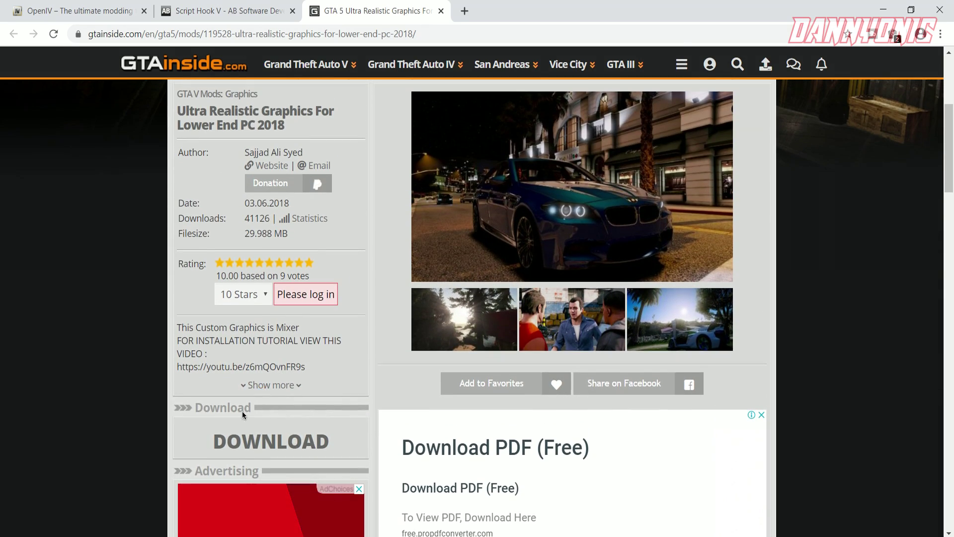
click(258, 448)
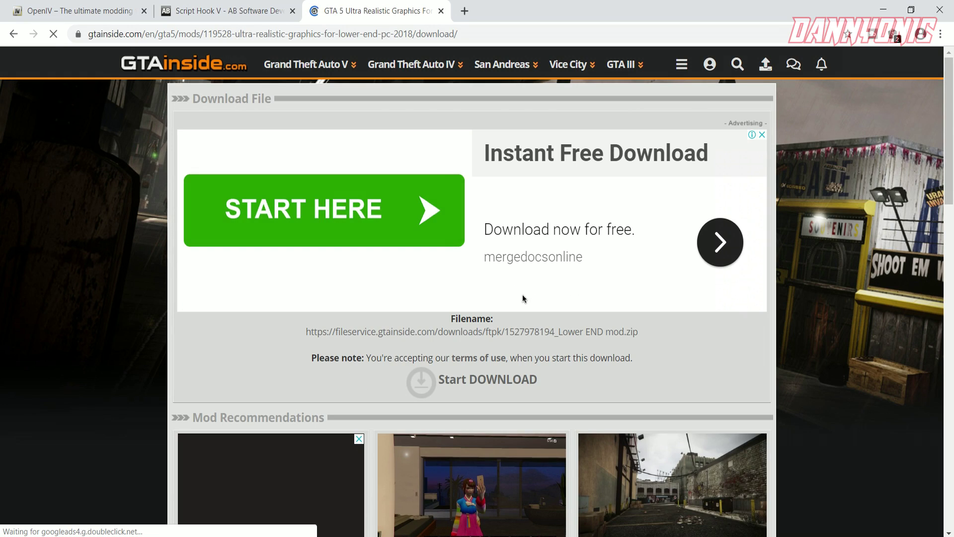
scroll(523, 297, down, 1)
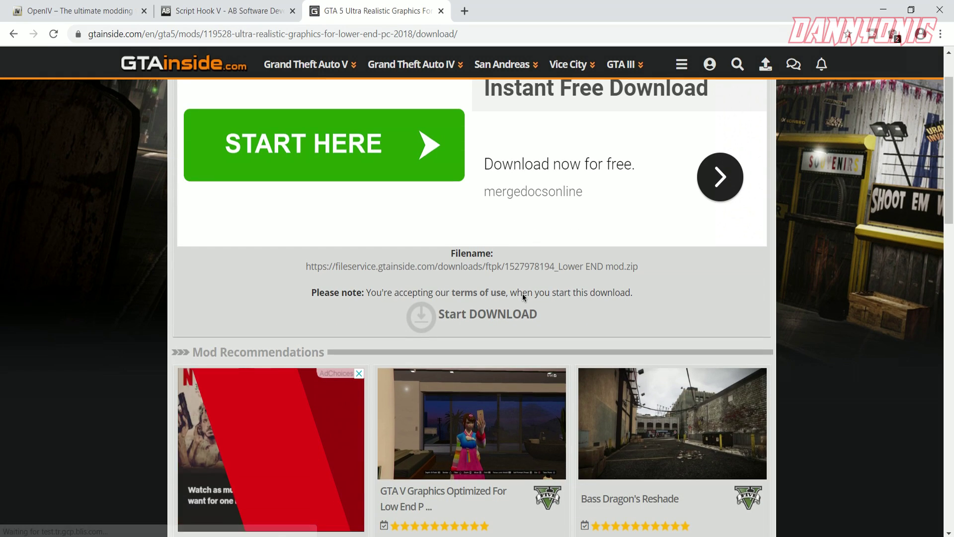
click(423, 269)
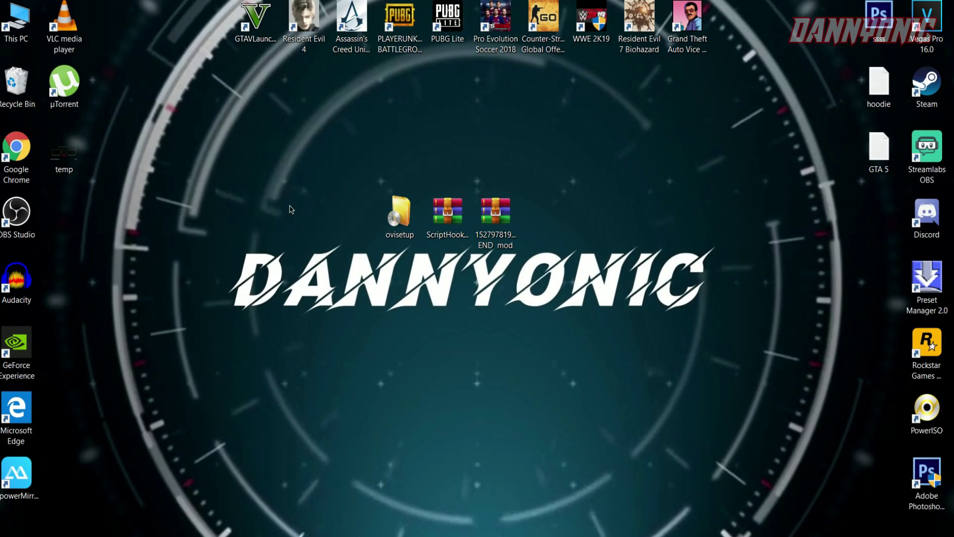
- Open the Grand Theft Auto V install folder from the GTAVLauncher shortcut's file location
right_click(258, 25)
click(309, 53)
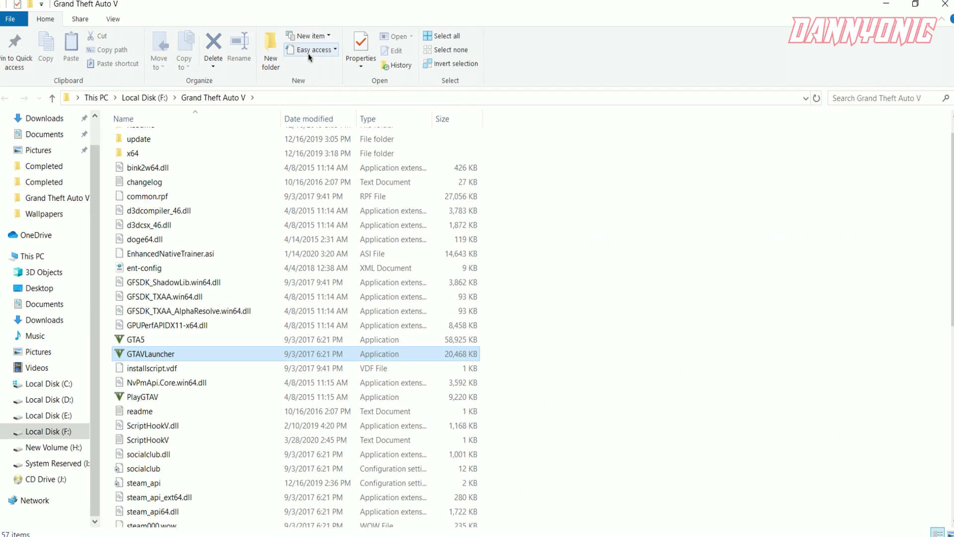
scroll(560, 258, up, 1)
right_click(575, 245)
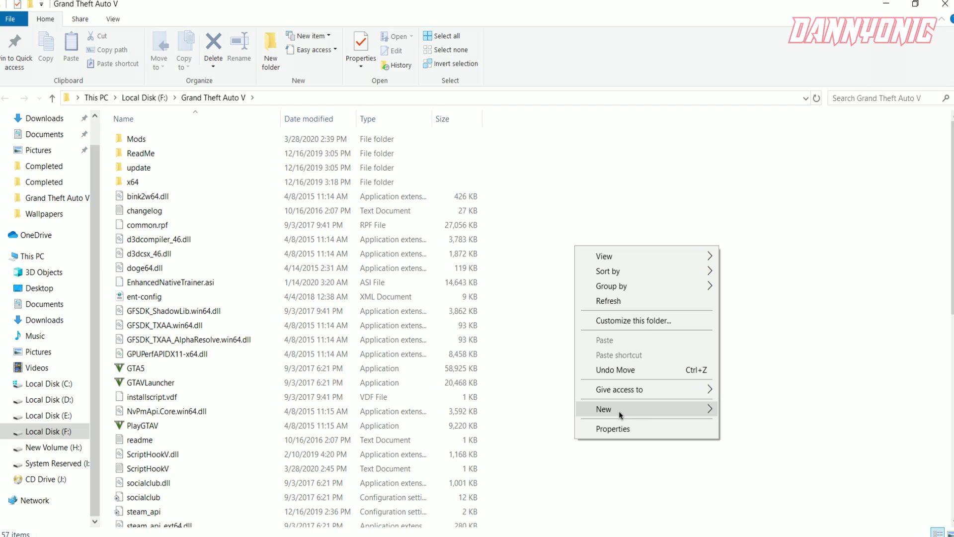
mouse_move(619, 411)
click(744, 409)
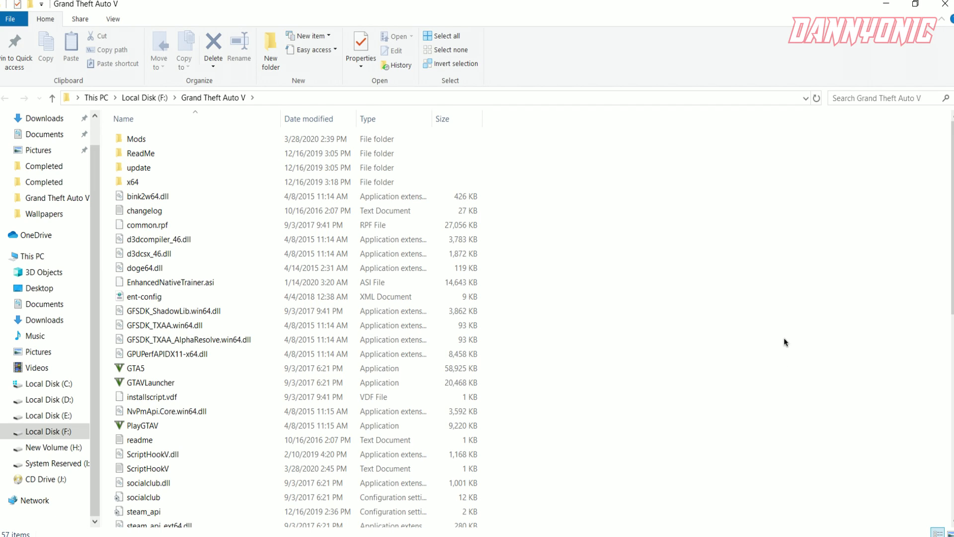
- Copy the update folder and x64a.rpf from the game folder
click(136, 169)
scroll(581, 251, down, 3)
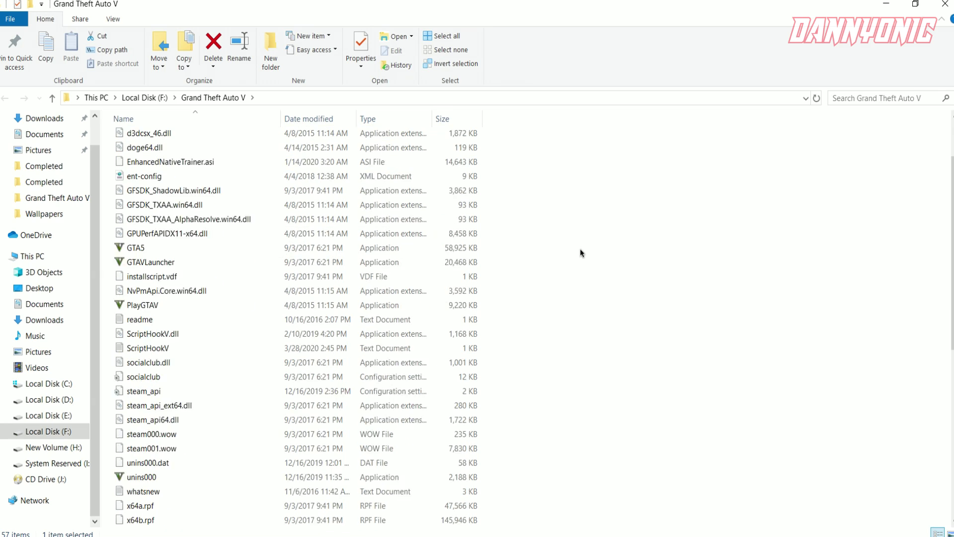
scroll(580, 249, down, 2)
ctrl+click(177, 422)
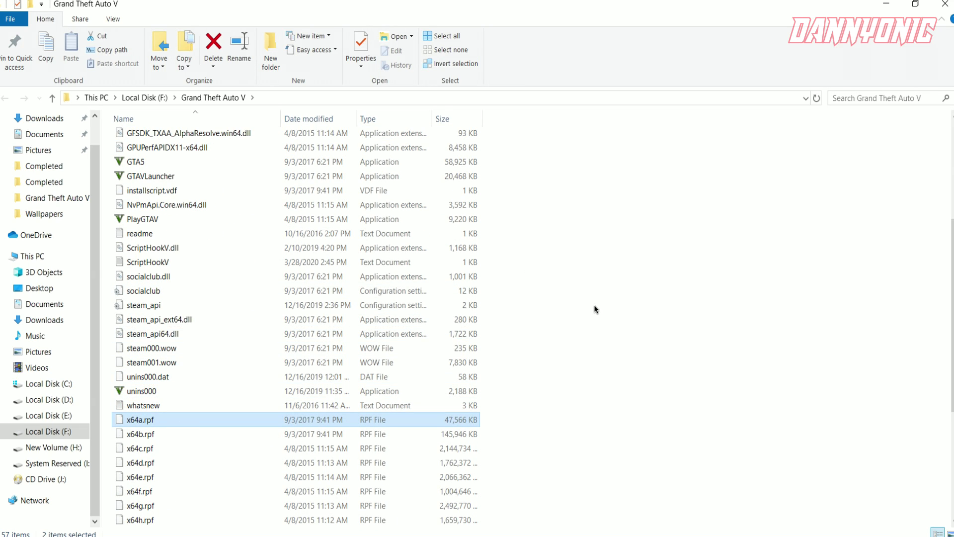
scroll(596, 309, up, 5)
right_click(304, 167)
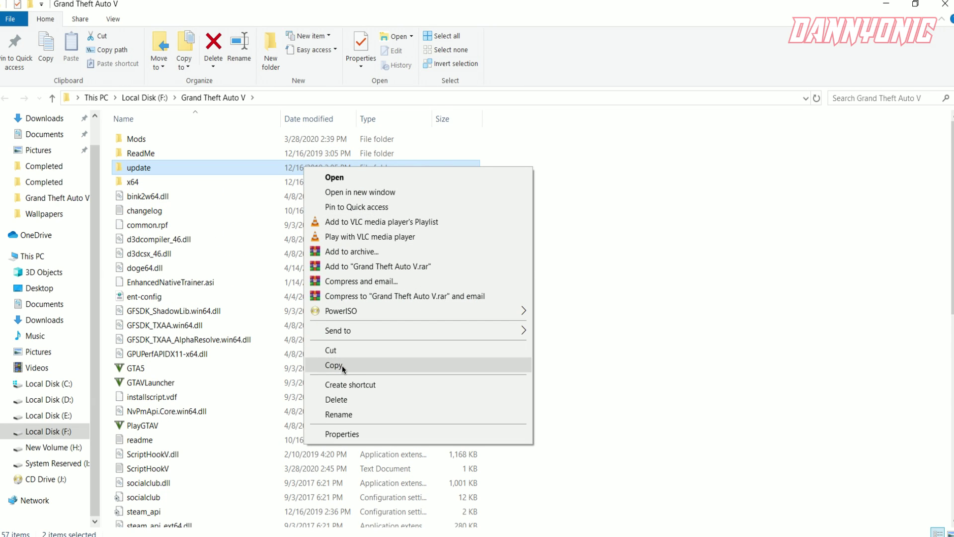
click(347, 365)
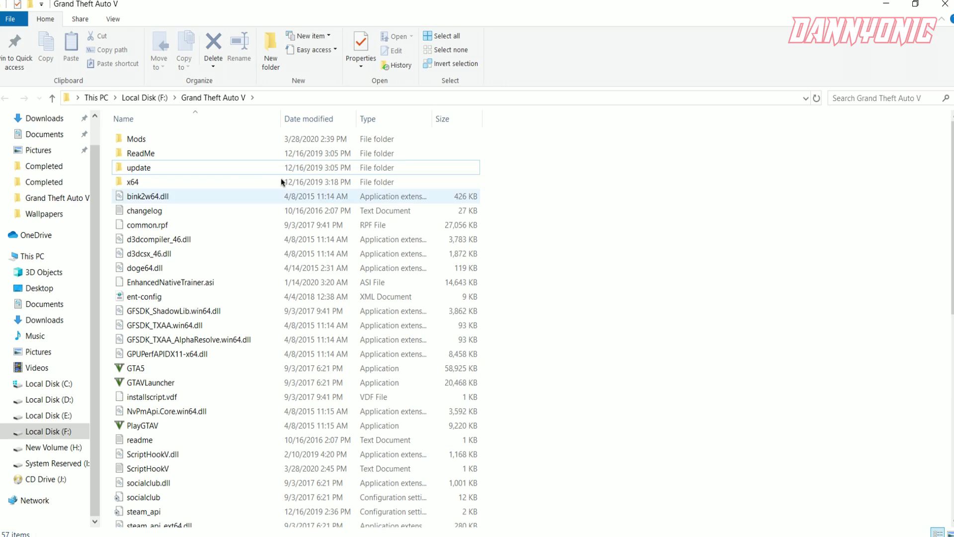
- Open the Mods folder, then return to the desktop and refresh it
double_click(191, 142)
right_click(194, 219)
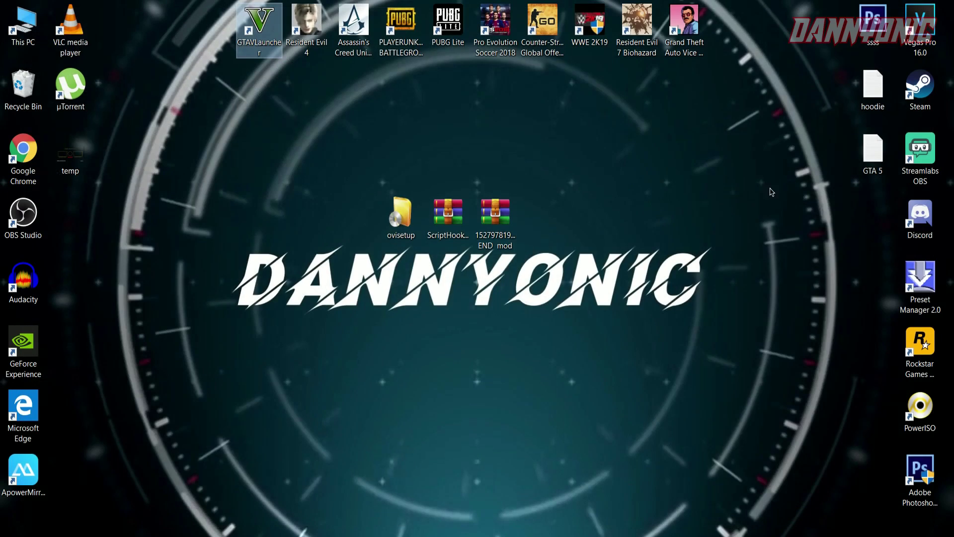
right_click(517, 155)
click(550, 193)
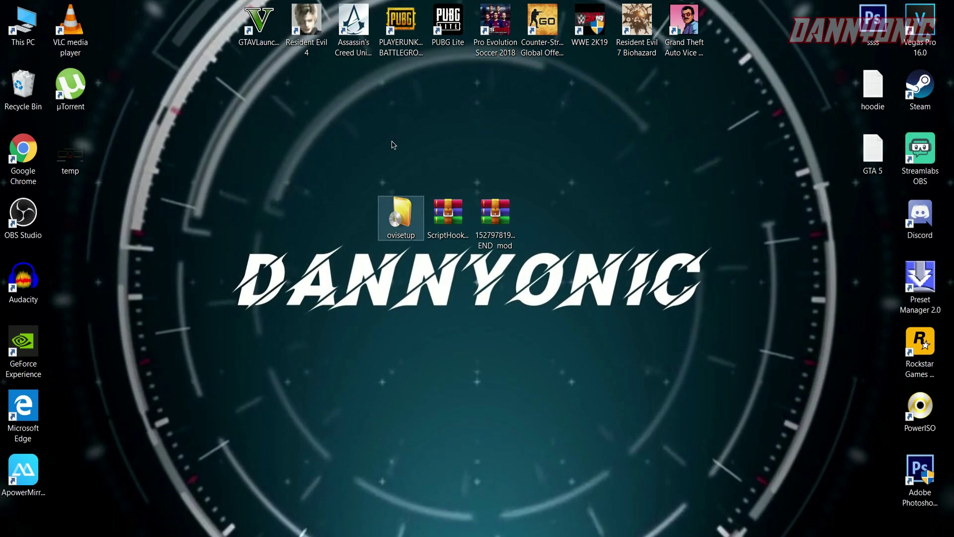
- Install OpenIV 4.0 in English on this computer, accepting the license and the 28.6 Mb download
double_click(397, 234)
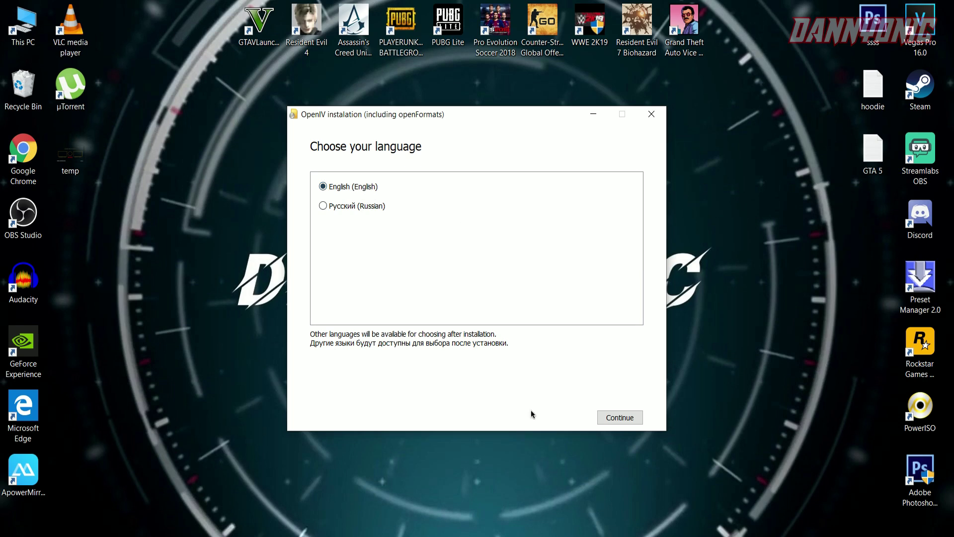
click(620, 417)
click(621, 417)
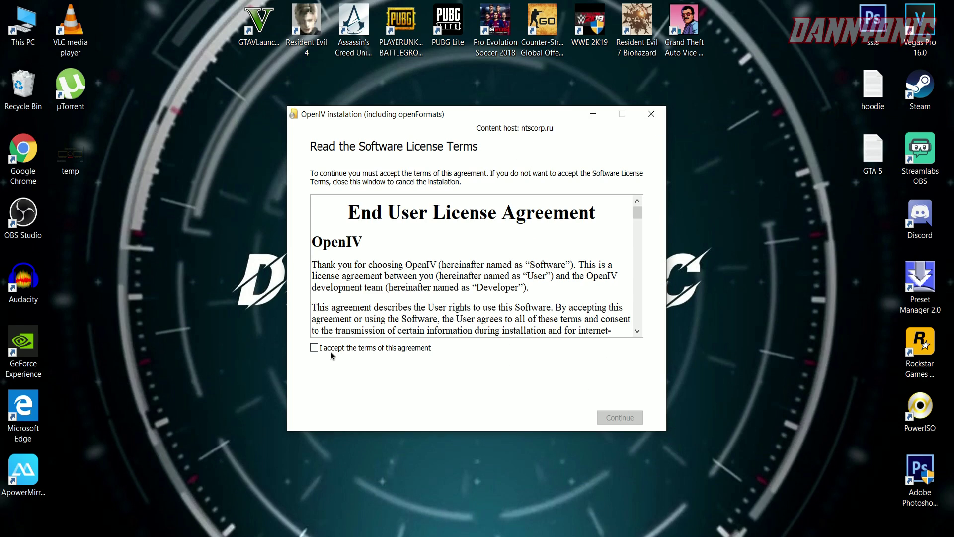
click(314, 348)
click(621, 418)
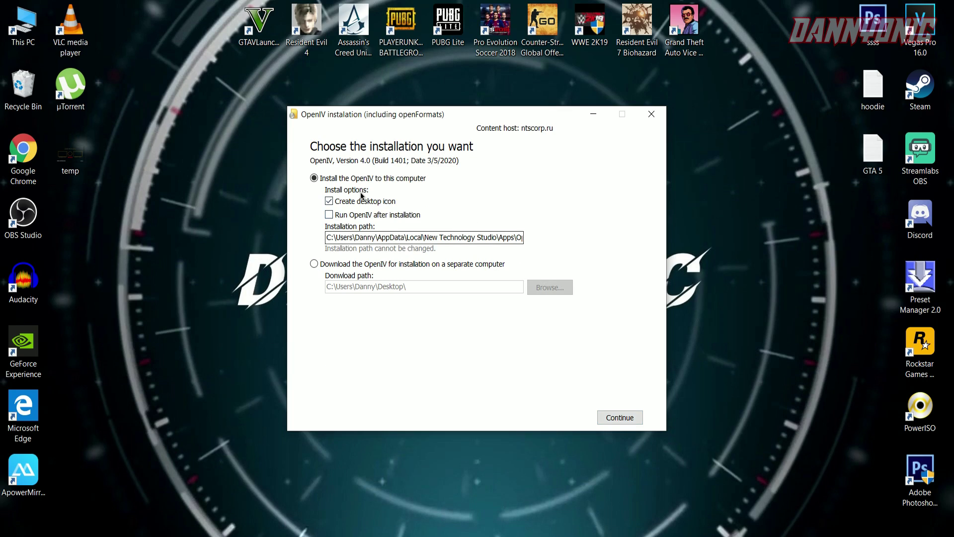
click(632, 416)
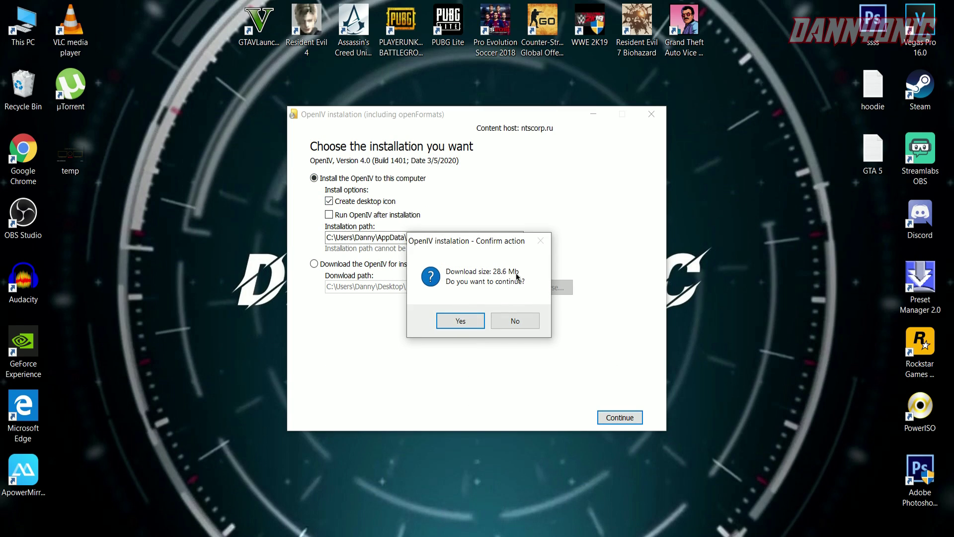
click(461, 320)
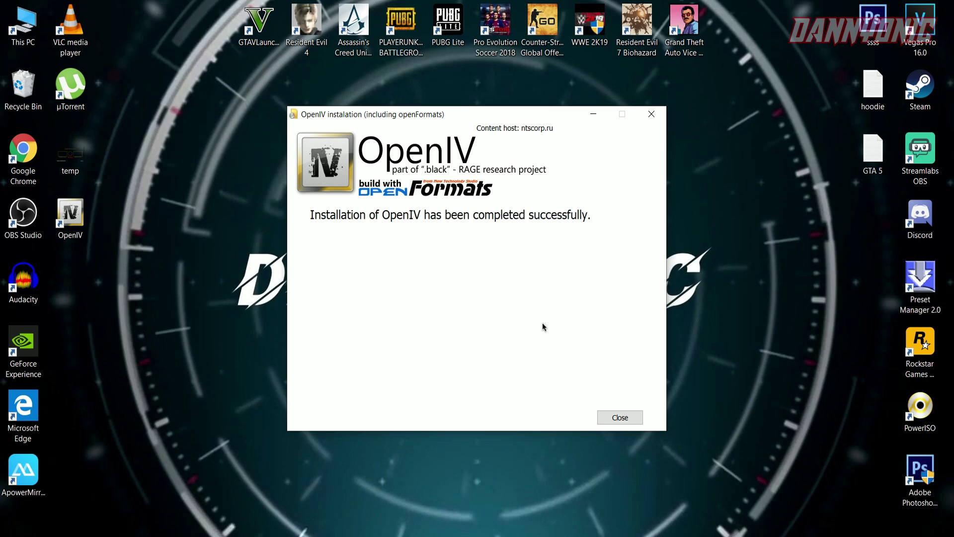
click(619, 417)
- Rearrange the desktop icons and launch OpenIV for Grand Theft Auto V on Windows
drag(419, 207, 777, 145)
drag(71, 236, 402, 238)
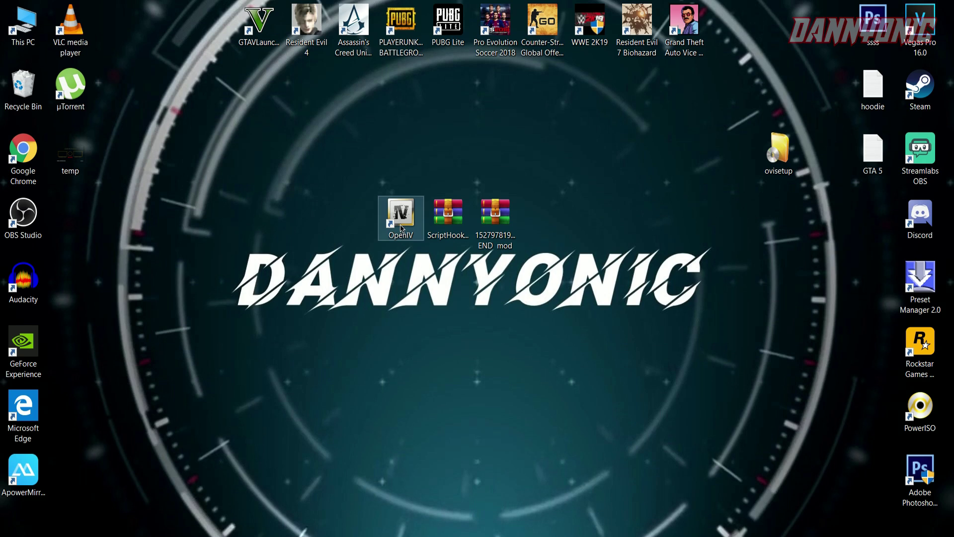
double_click(401, 228)
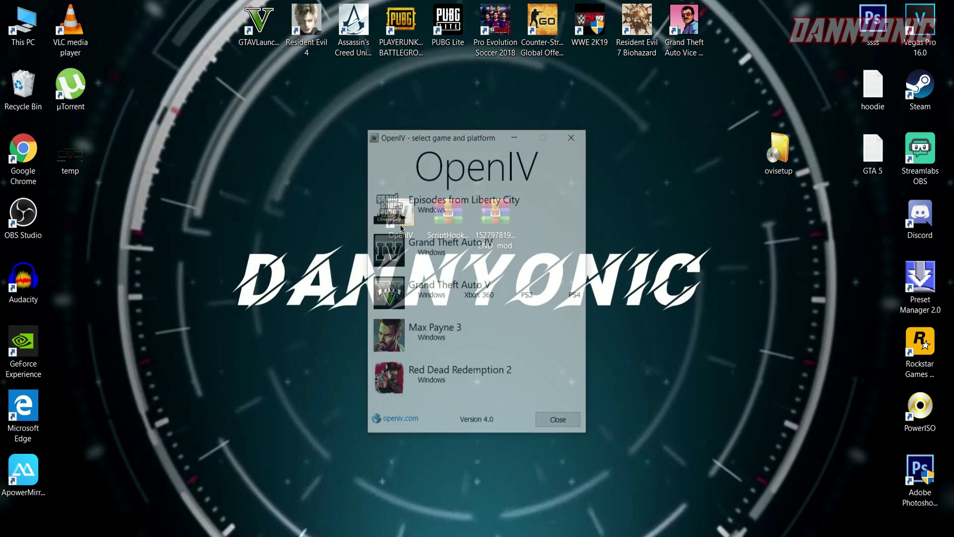
click(426, 299)
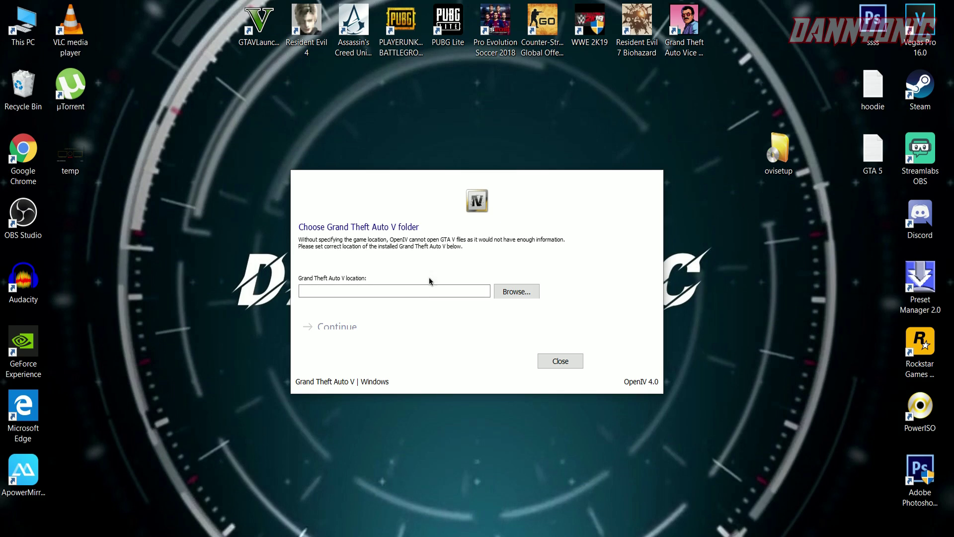
- Set the game location to F:\Grand Theft Auto V\ and continue past the backup reminder
click(509, 292)
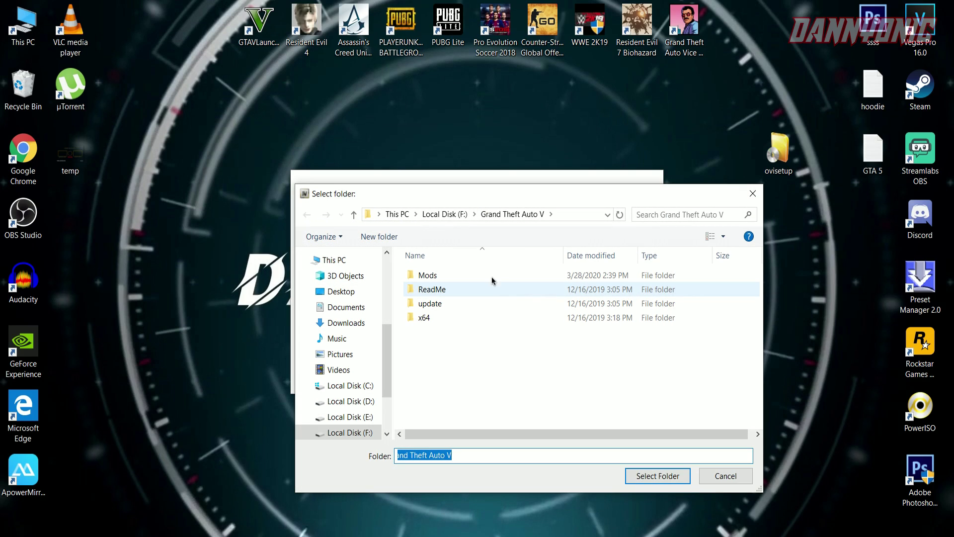
click(397, 215)
scroll(473, 387, down, 3)
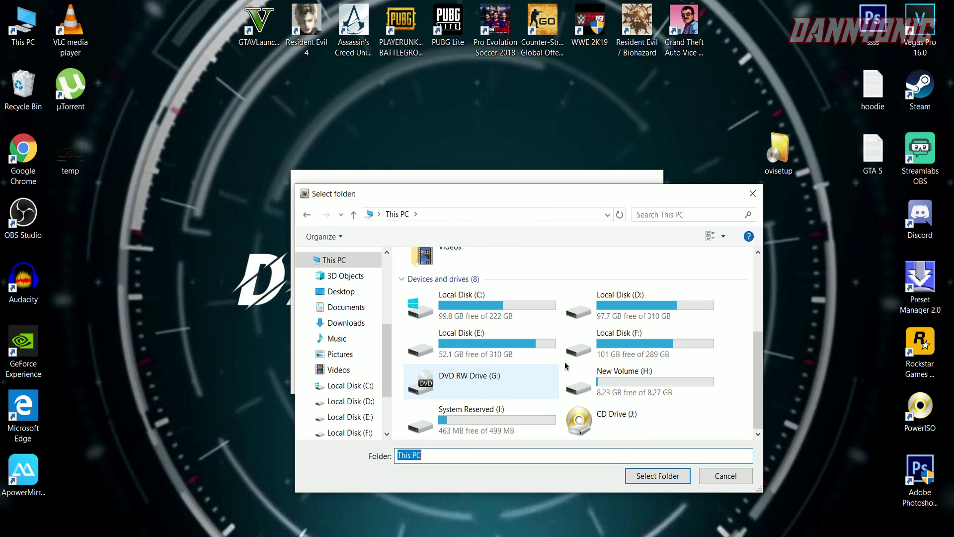
double_click(614, 343)
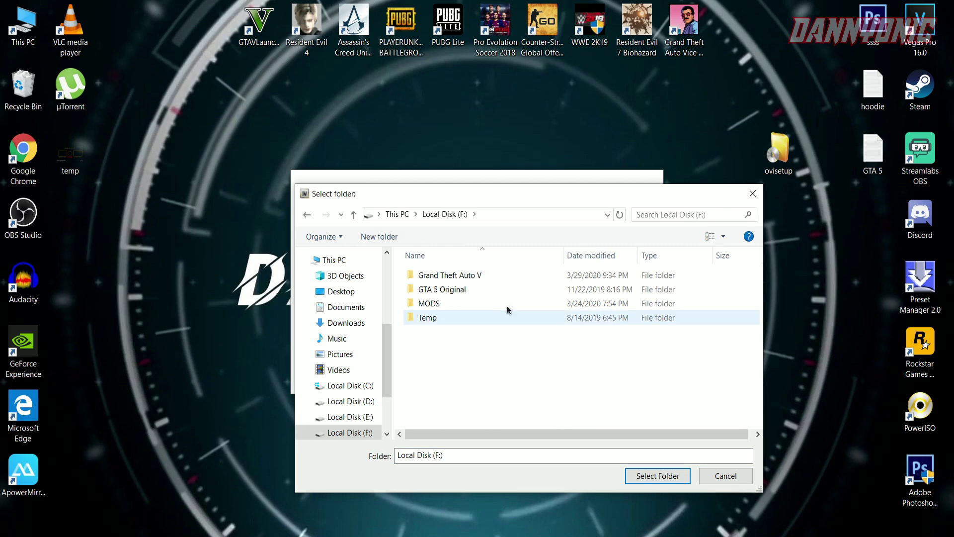
double_click(472, 277)
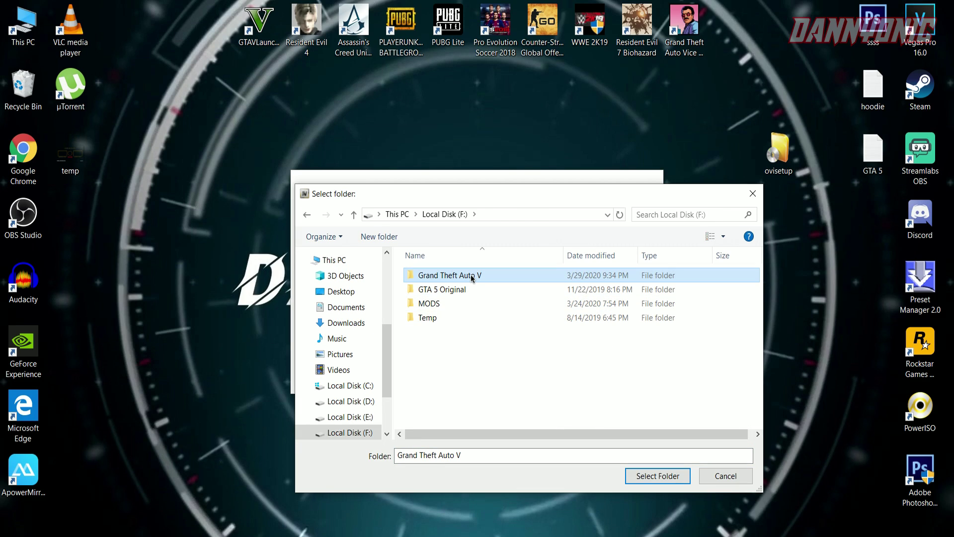
click(646, 477)
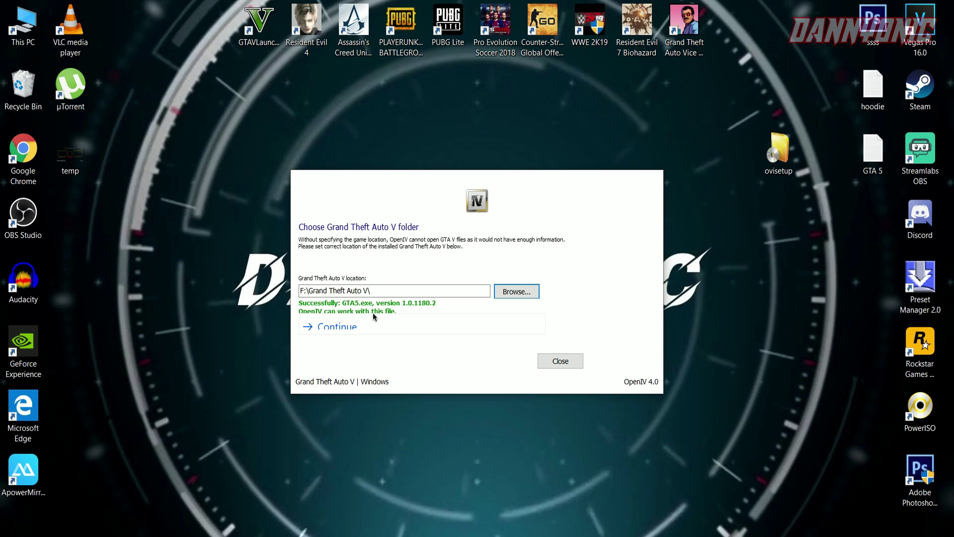
click(328, 331)
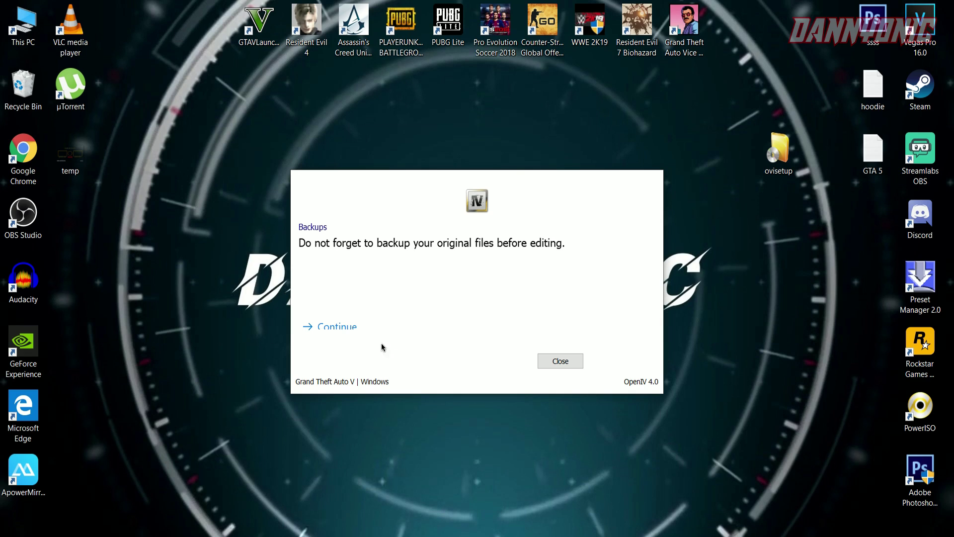
click(333, 327)
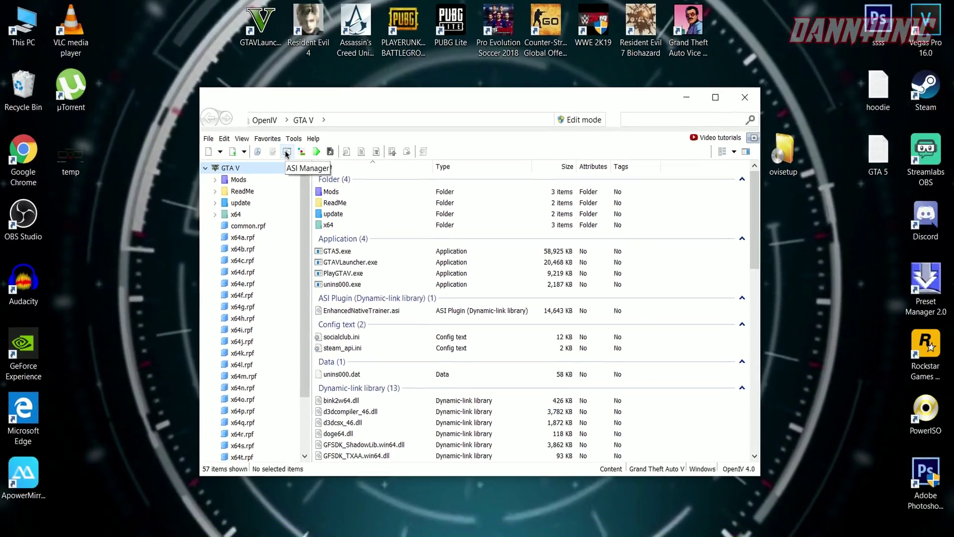
- In the ASI Manager, install ASI Loader, OpenIV.ASI and openCamera, then close it
click(287, 152)
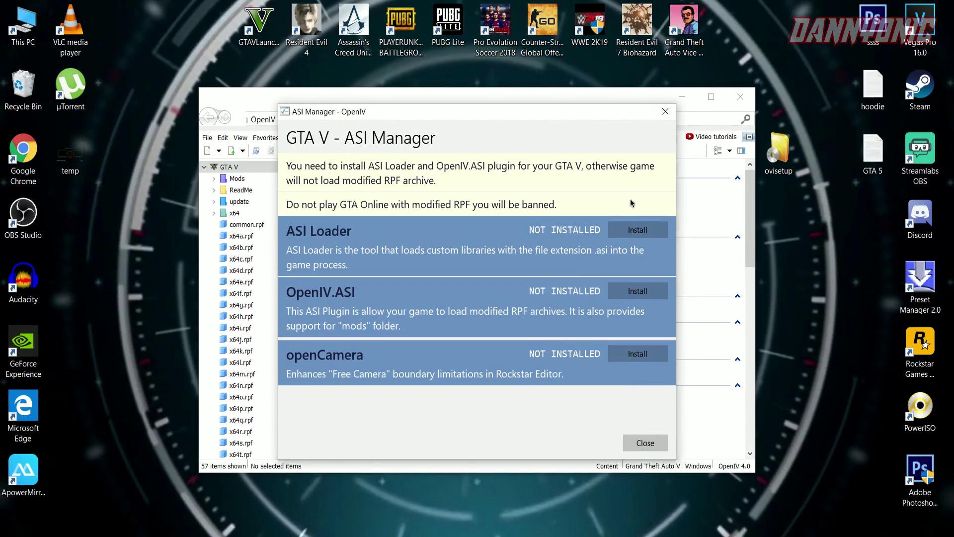
click(638, 230)
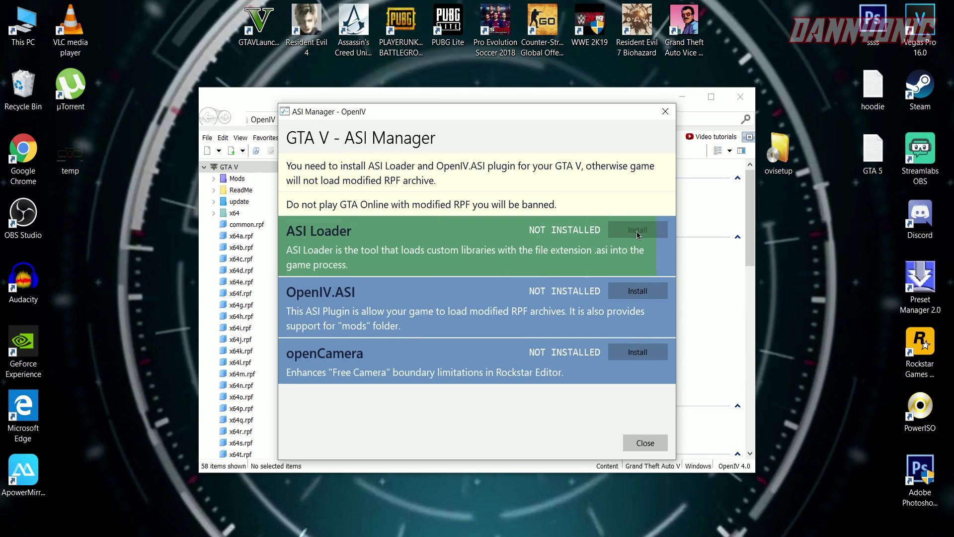
click(623, 295)
click(622, 351)
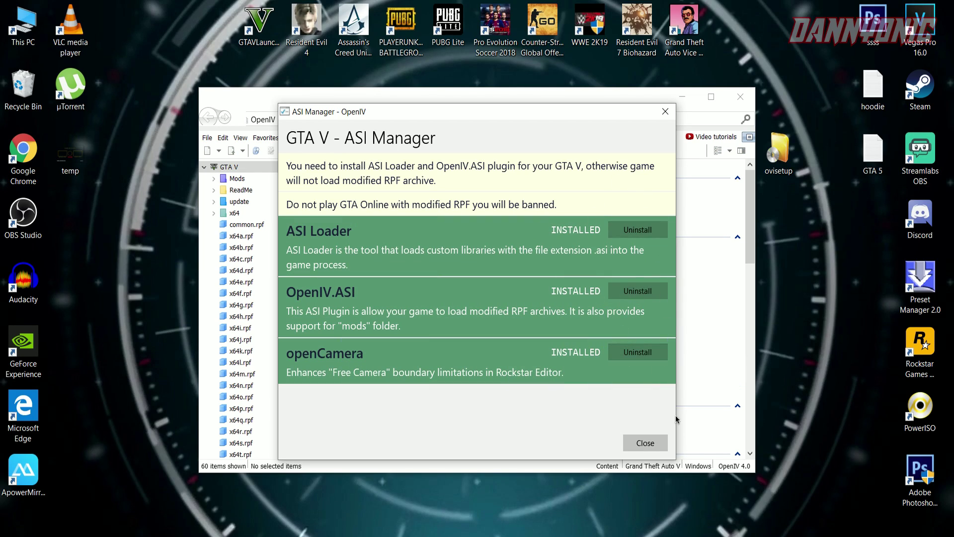
click(646, 443)
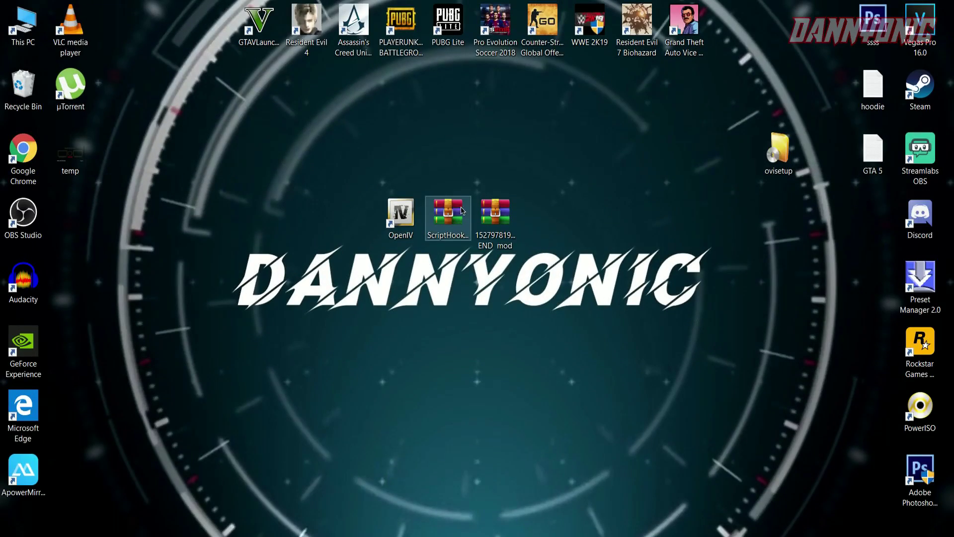
- Open the Script Hook V archive's bin folder and the GTA V install folder
double_click(447, 213)
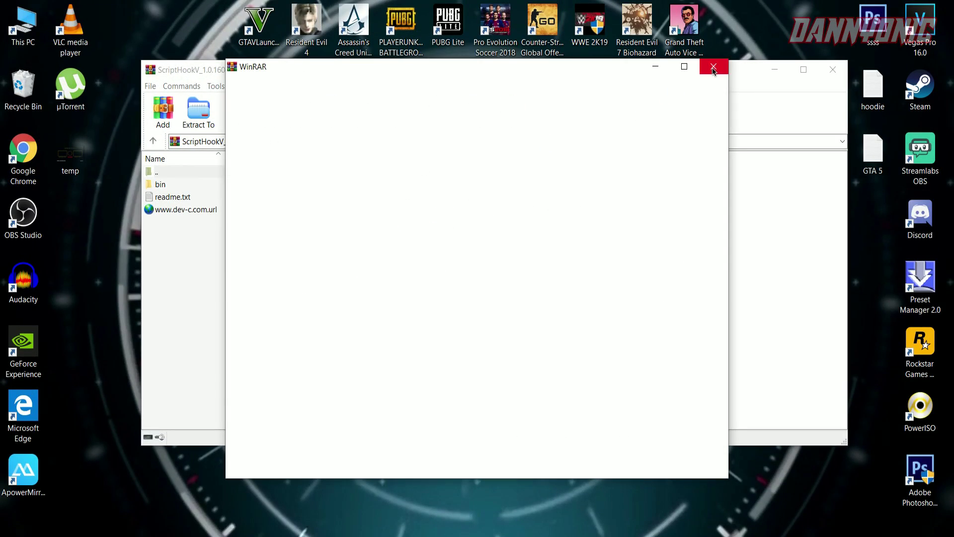
click(714, 68)
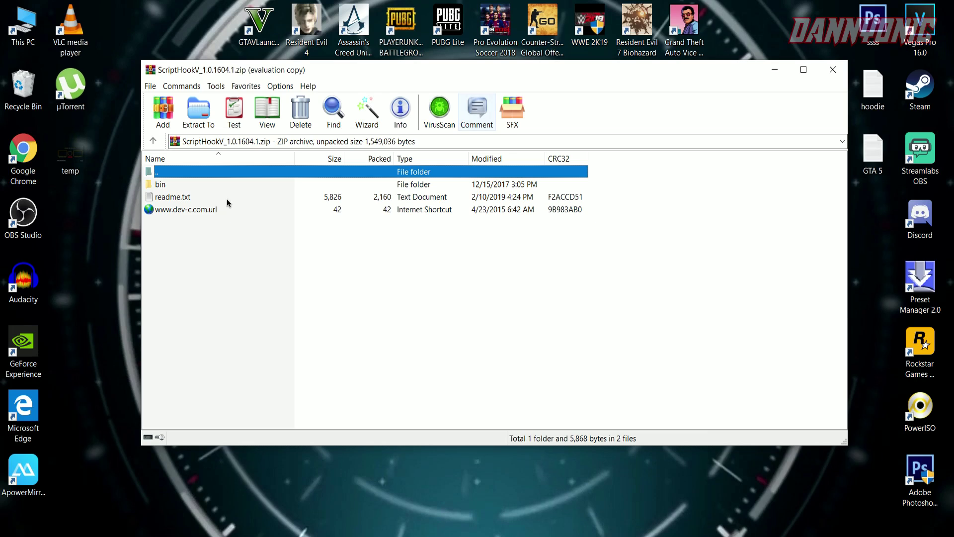
double_click(196, 186)
click(776, 72)
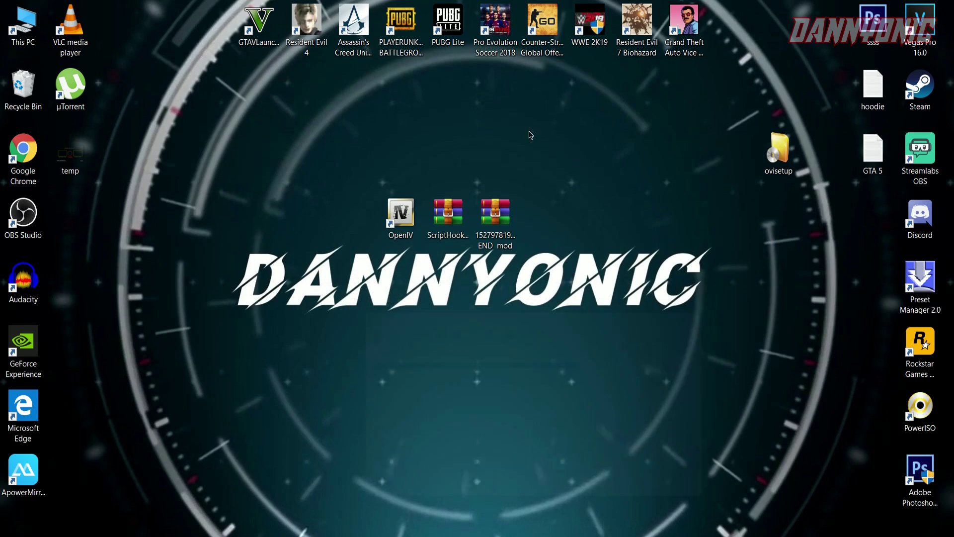
right_click(248, 27)
click(278, 45)
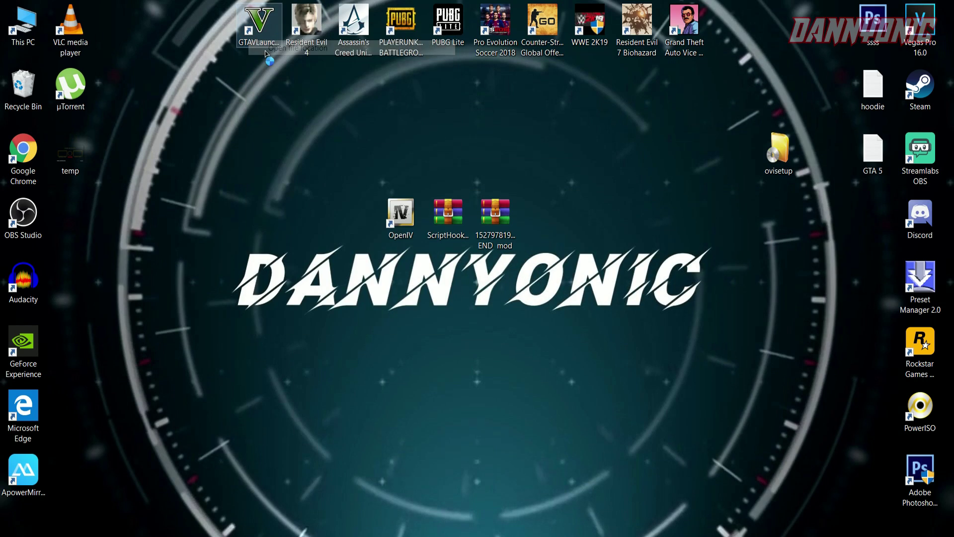
- Copy dinput8.dll and ScriptHookV.dll into the Grand Theft Auto V folder, replacing the existing files
key(alt+Tab)
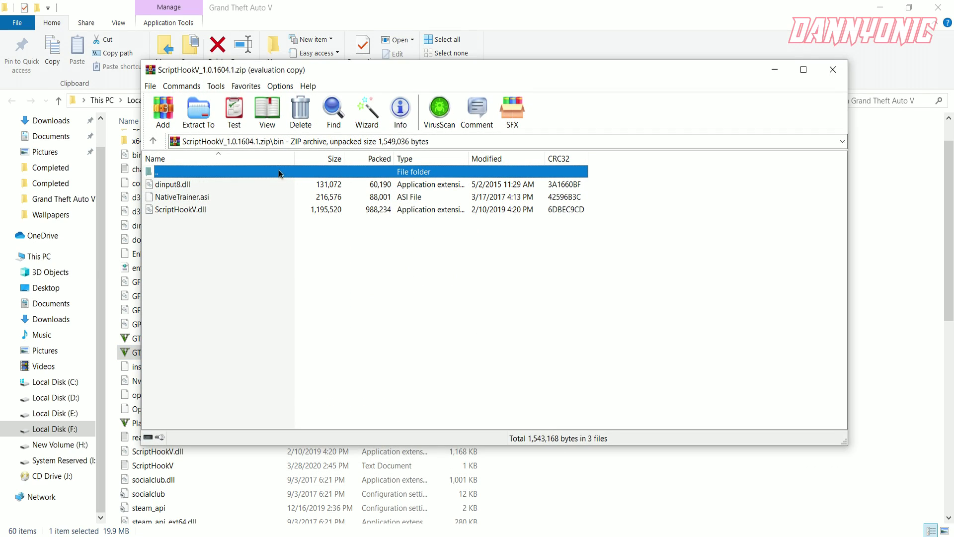
key(Down)
ctrl+click(178, 214)
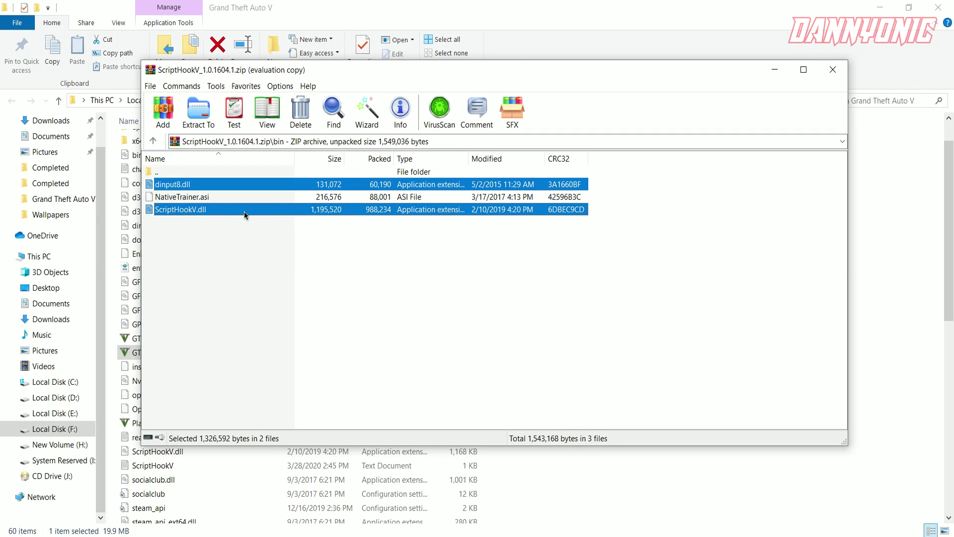
drag(874, 282, 874, 281)
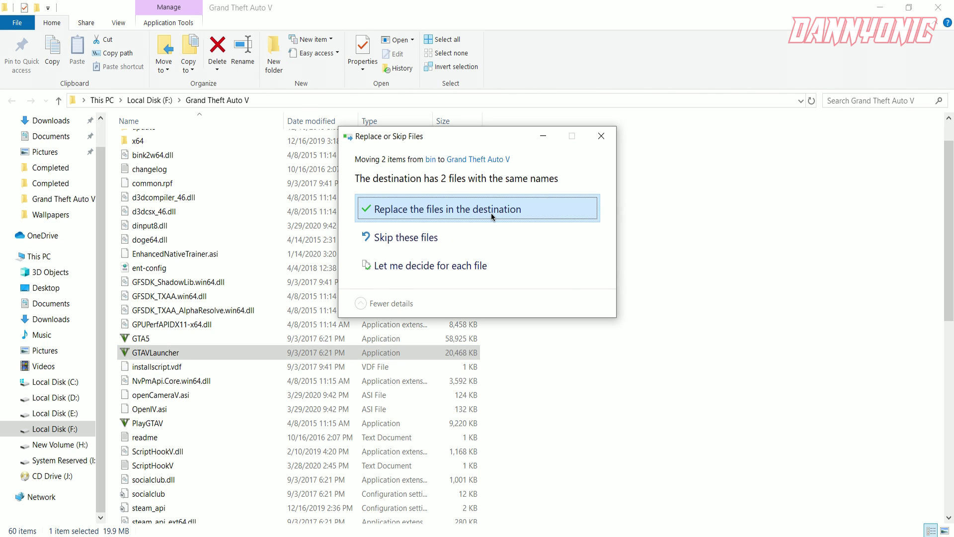
click(491, 213)
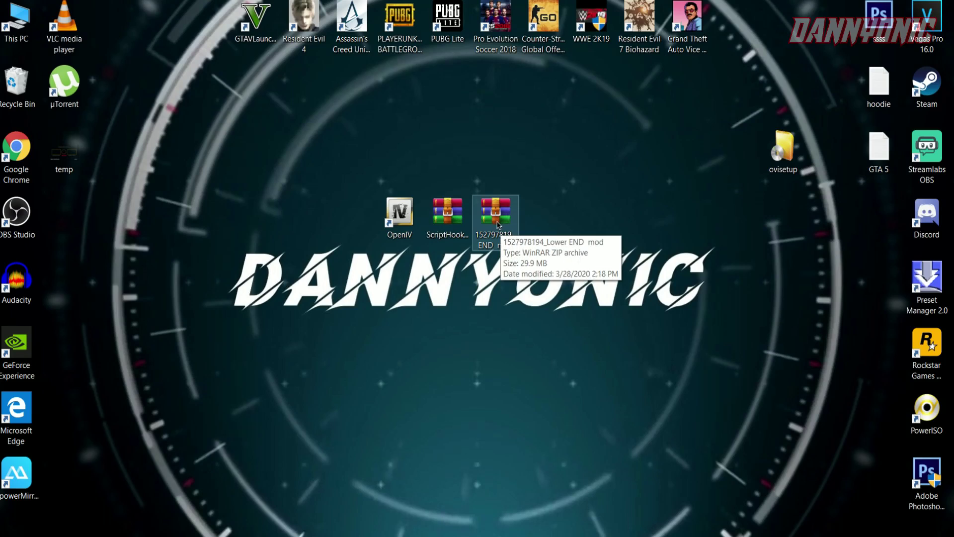
- Drag the Manual Installation folder out of the Lower END mod zip onto the desktop and tidy the icons
click(508, 221)
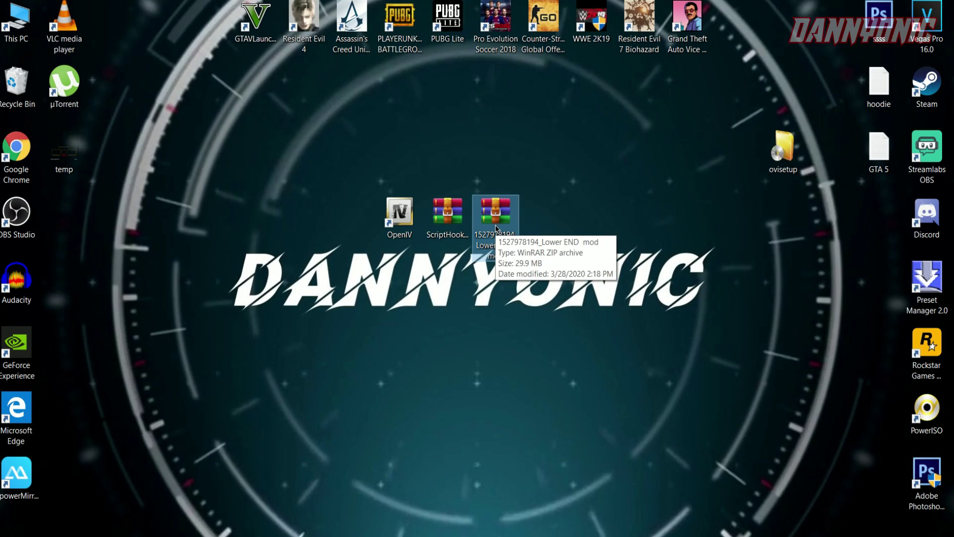
double_click(496, 218)
drag(178, 183, 113, 270)
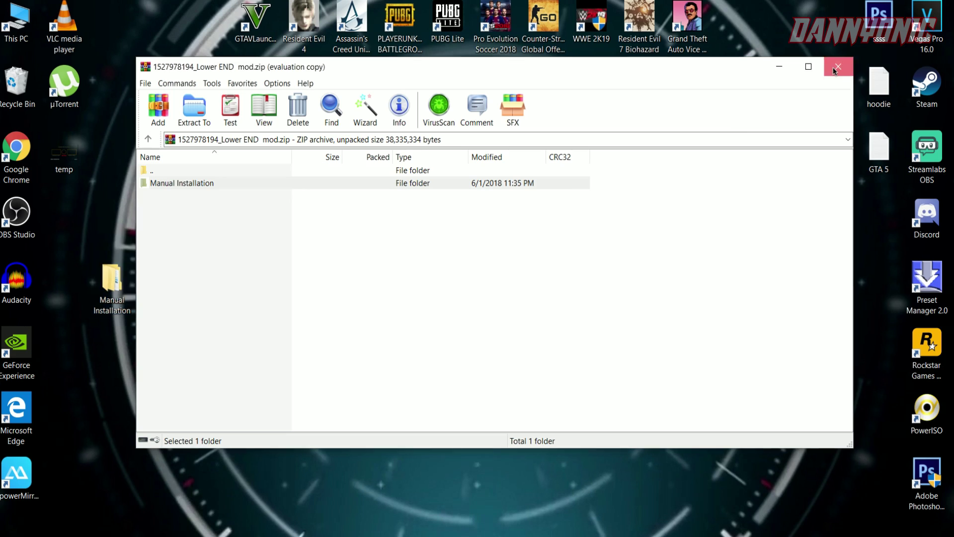
click(838, 67)
drag(503, 227, 743, 165)
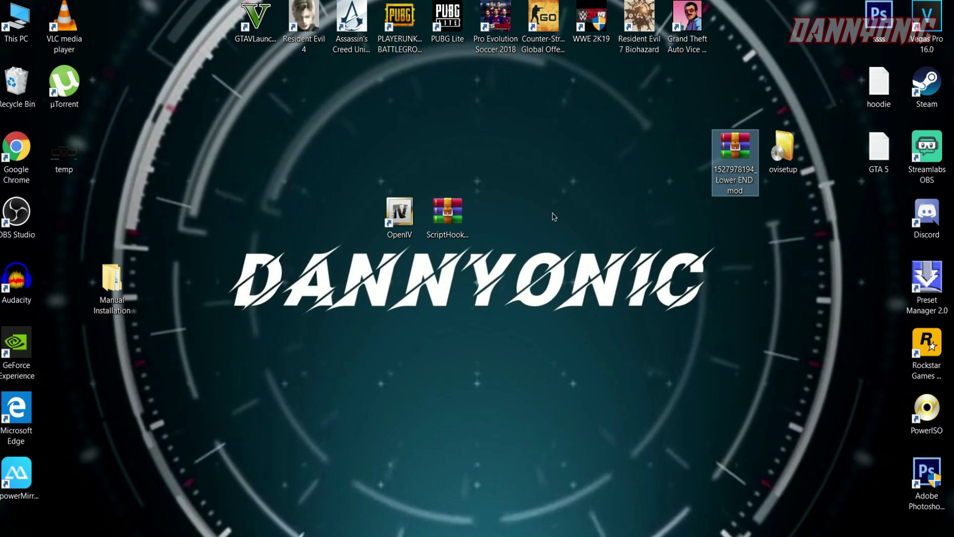
drag(107, 298, 503, 222)
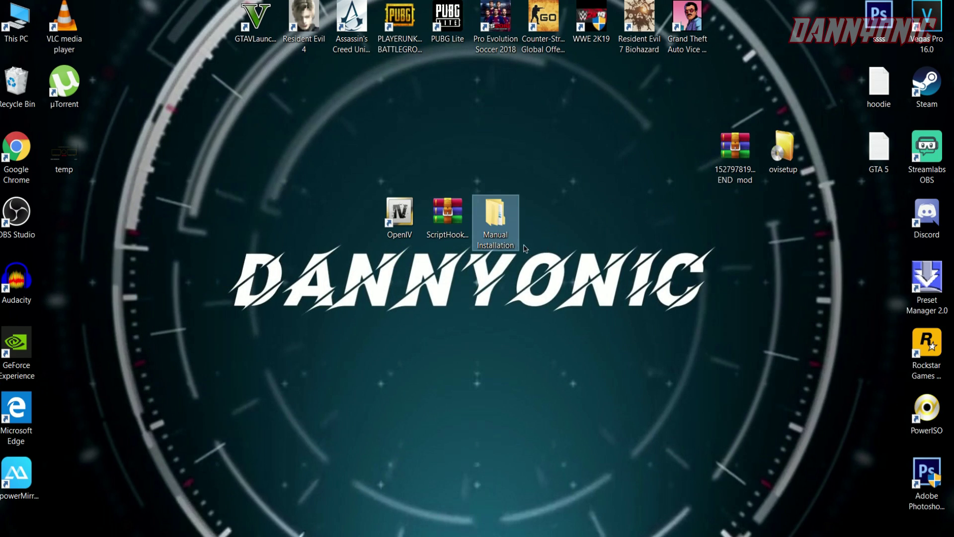
- Browse Manual Installation > Files > update > update.rpf to confirm common and x64, then return to Files
double_click(506, 222)
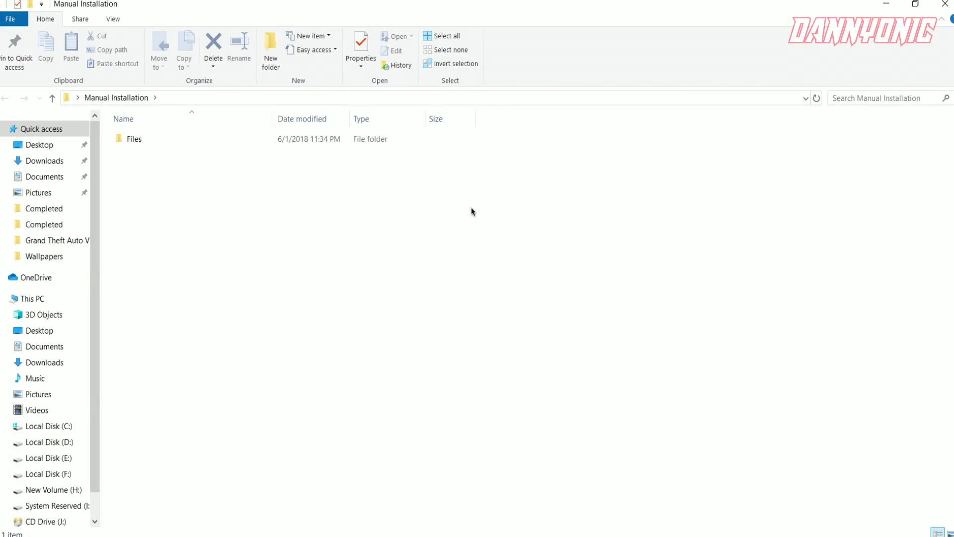
double_click(141, 141)
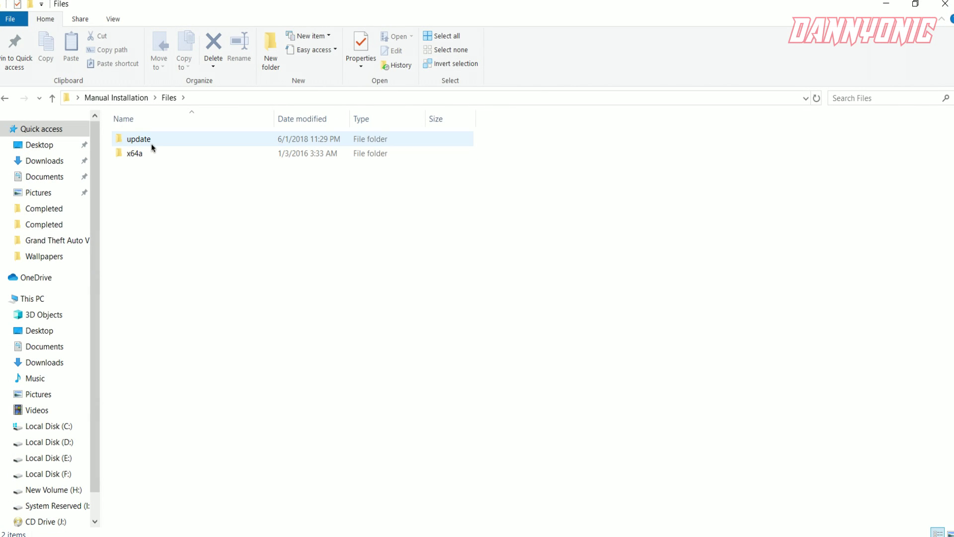
double_click(152, 143)
double_click(162, 141)
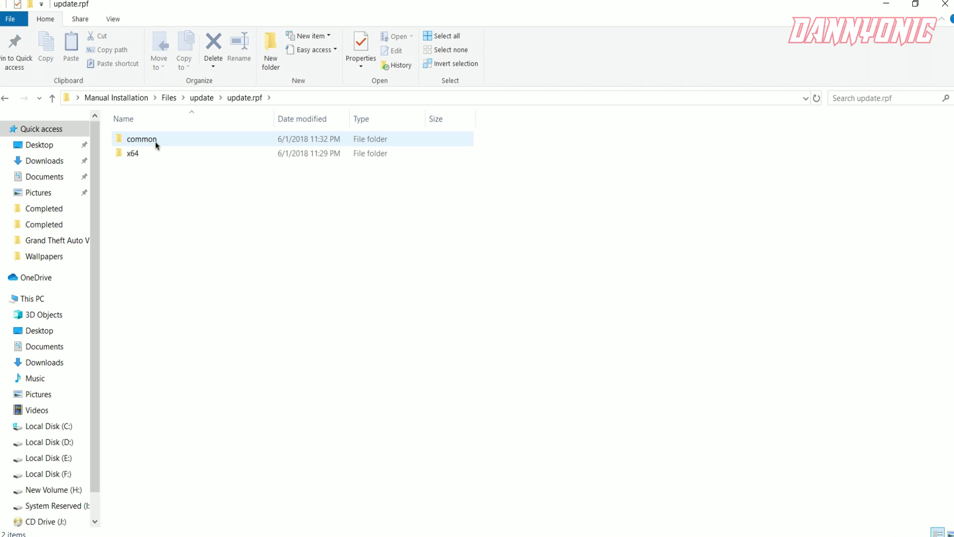
key(alt+Left)
key(alt+Left)
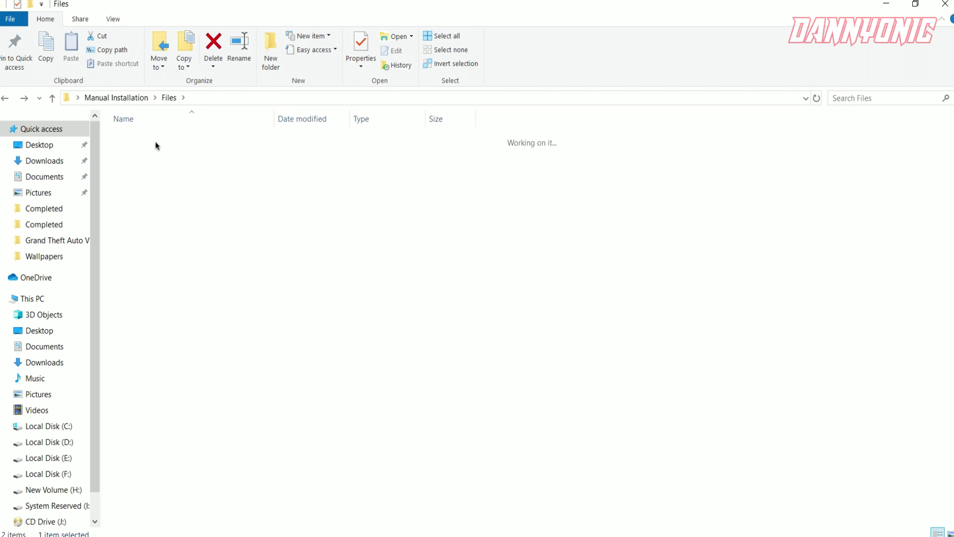
key(alt+Left)
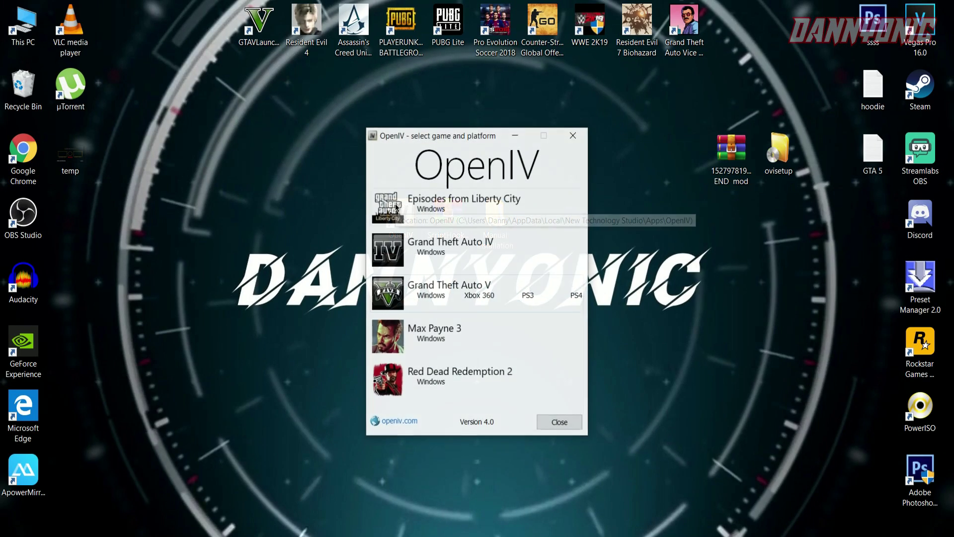
- Start OpenIV for GTA V Windows and place it beside the Files Explorer window
click(430, 295)
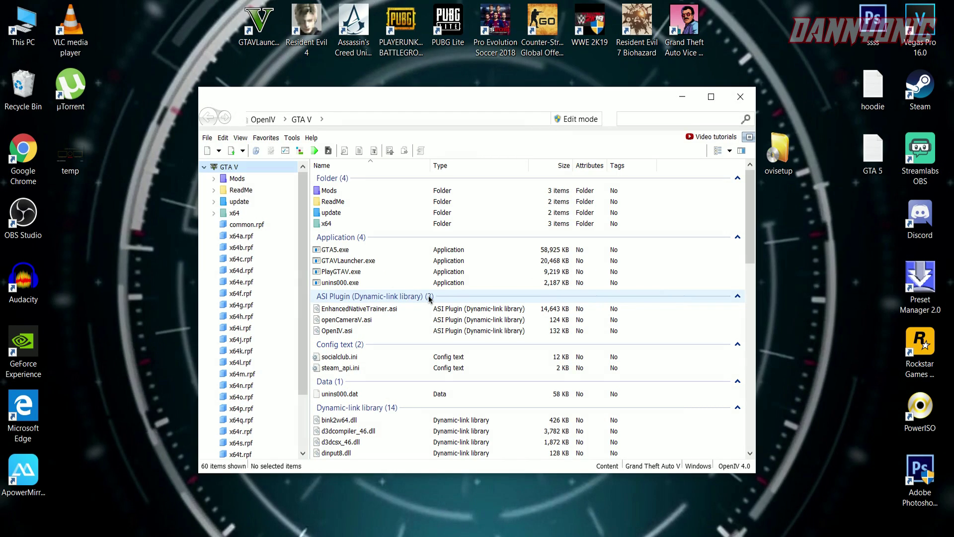
drag(524, 98, 608, 96)
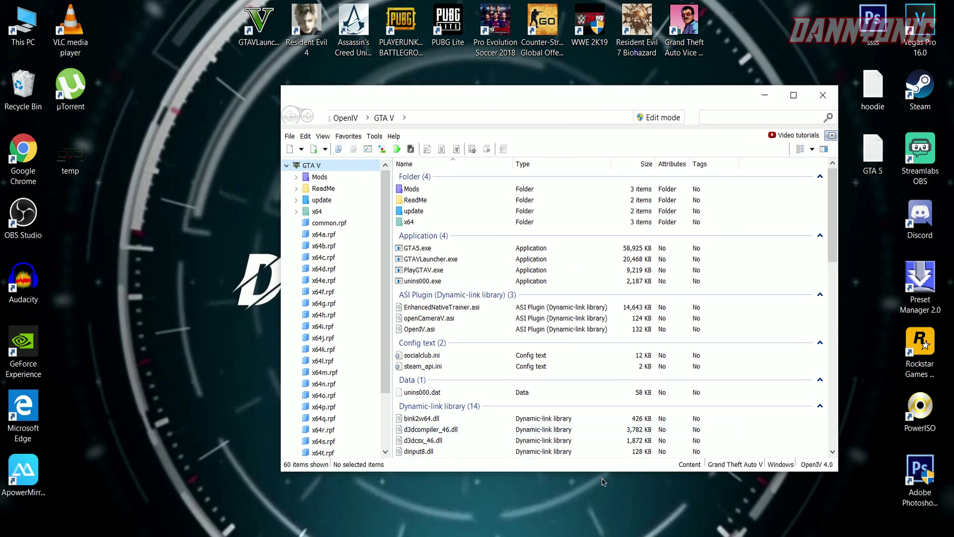
click(355, 534)
drag(575, 101, 687, 95)
click(355, 535)
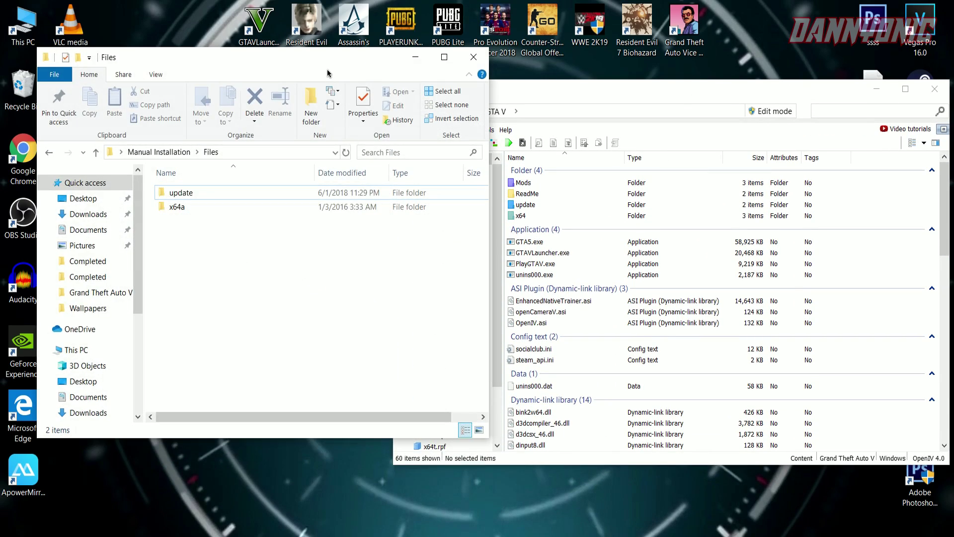
drag(321, 81, 244, 95)
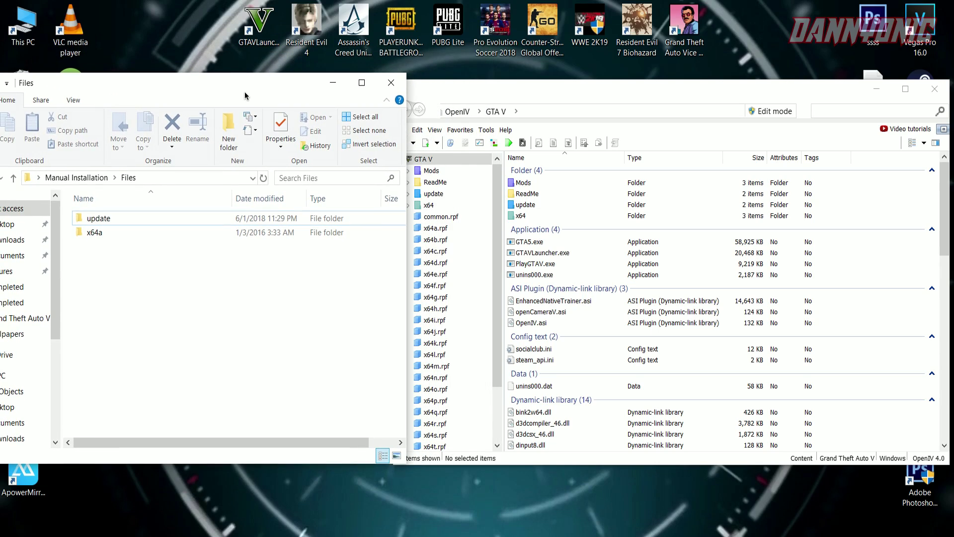
- Open Mods > update in OpenIV and the mod's update folder in Explorer
double_click(523, 183)
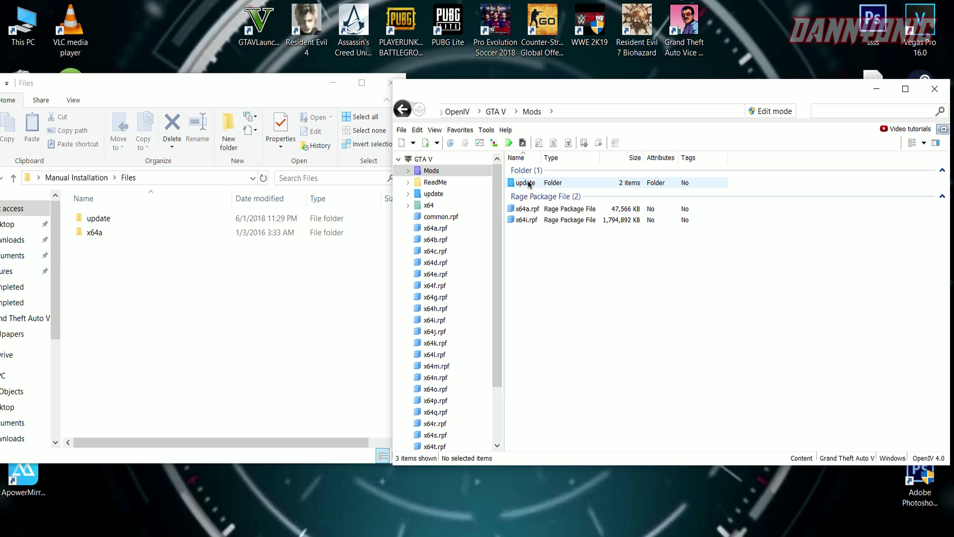
double_click(530, 184)
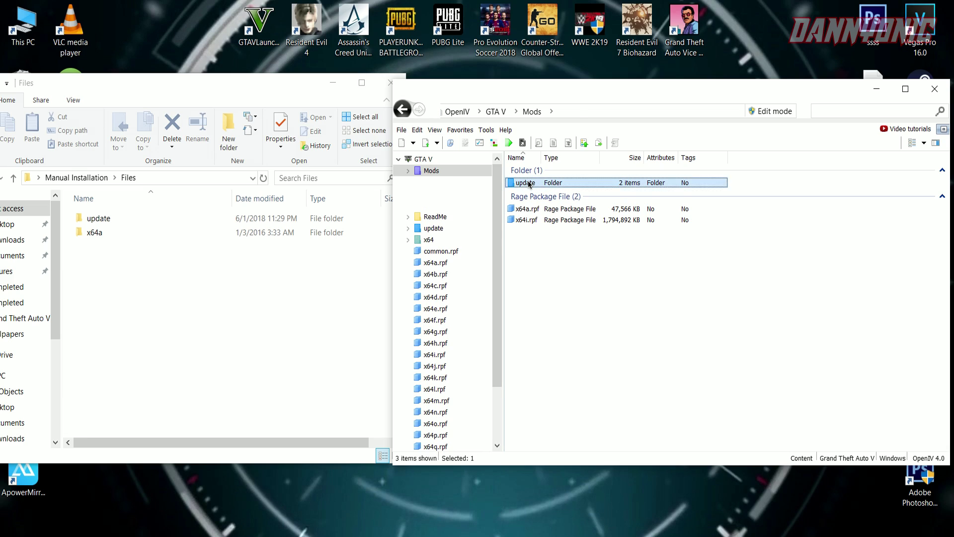
double_click(175, 219)
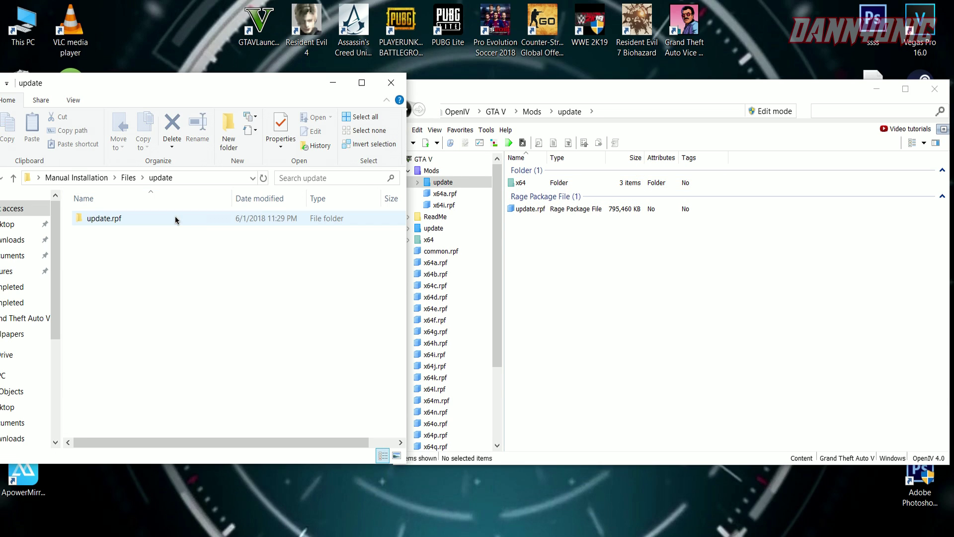
- Open the game's update.rpf and switch OpenIV to Edit mode
double_click(575, 210)
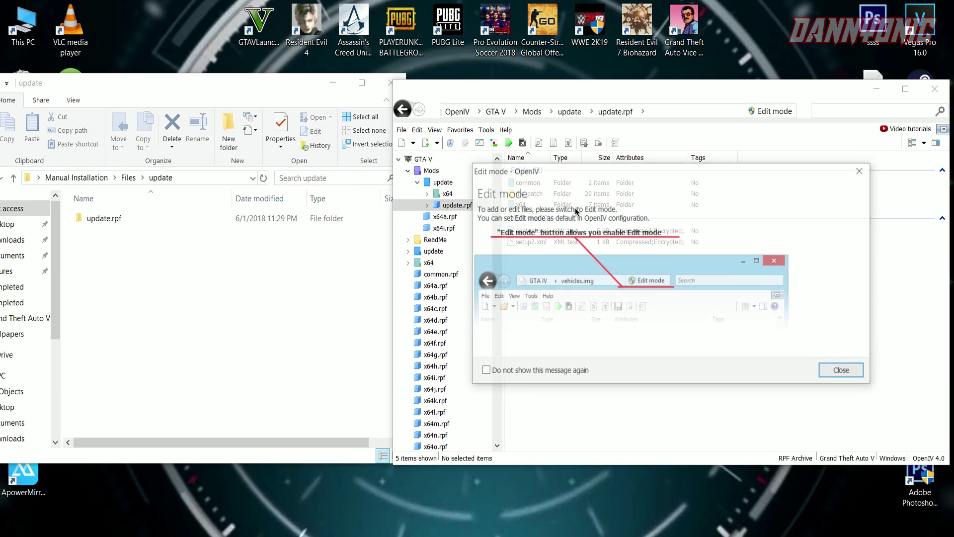
click(843, 372)
click(773, 111)
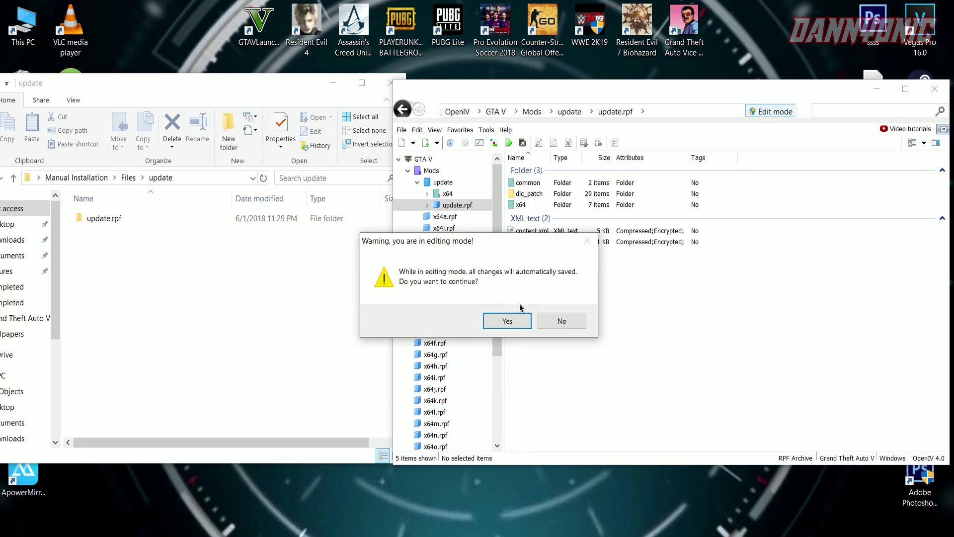
click(511, 320)
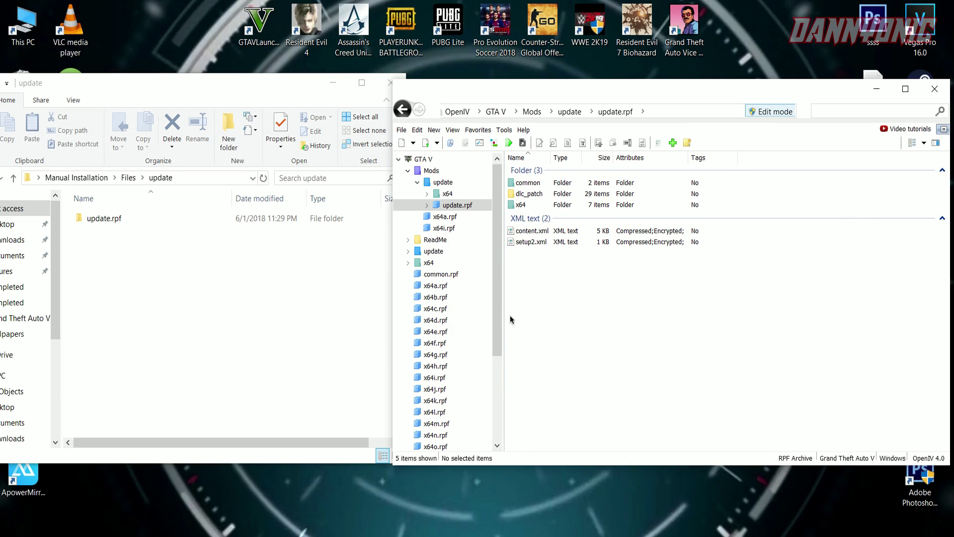
- Drag the mod's common and x64 folders into the game's update.rpf
double_click(95, 219)
drag(128, 302, 145, 249)
drag(211, 231, 655, 275)
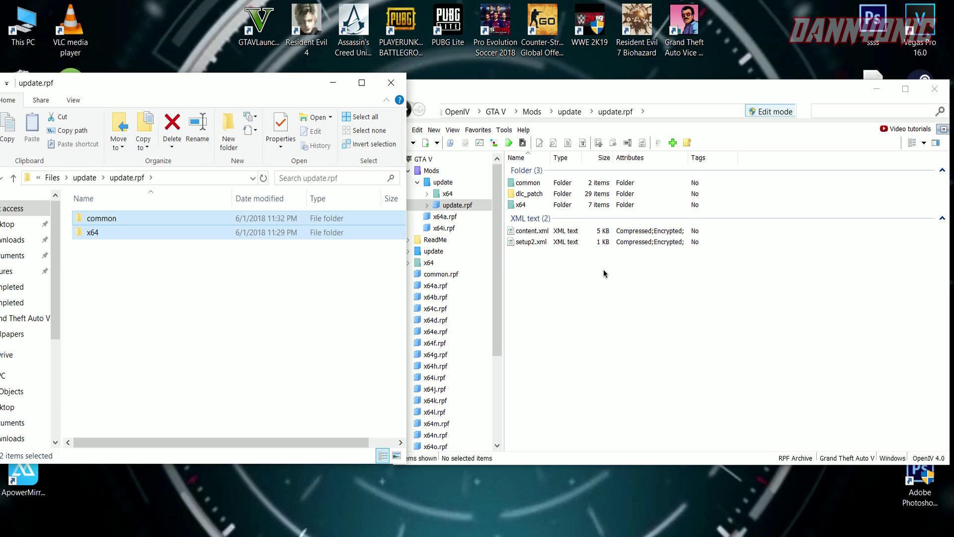
drag(487, 82, 505, 82)
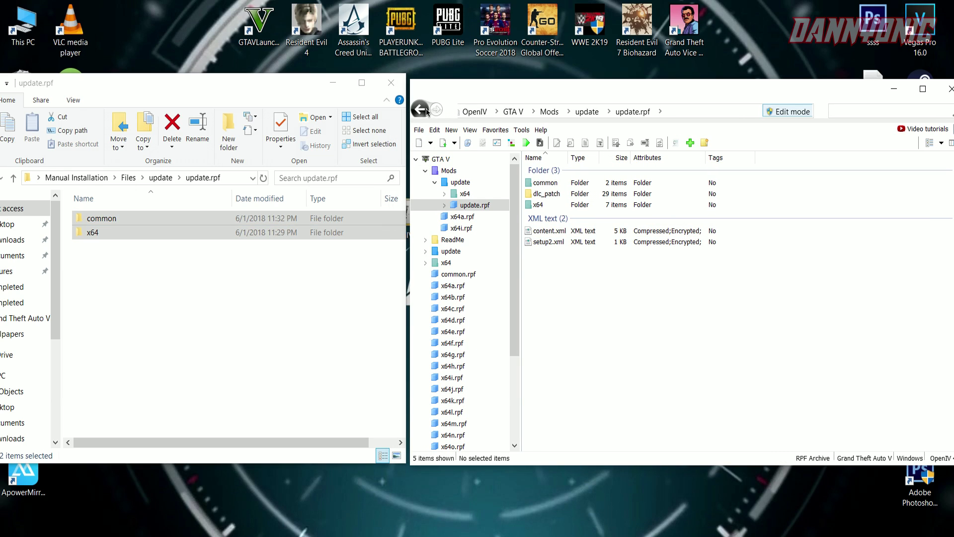
click(420, 110)
- Copy the mod's x64a textures folder into Mods > x64a.rpf by dragging it into OpenIV
click(421, 110)
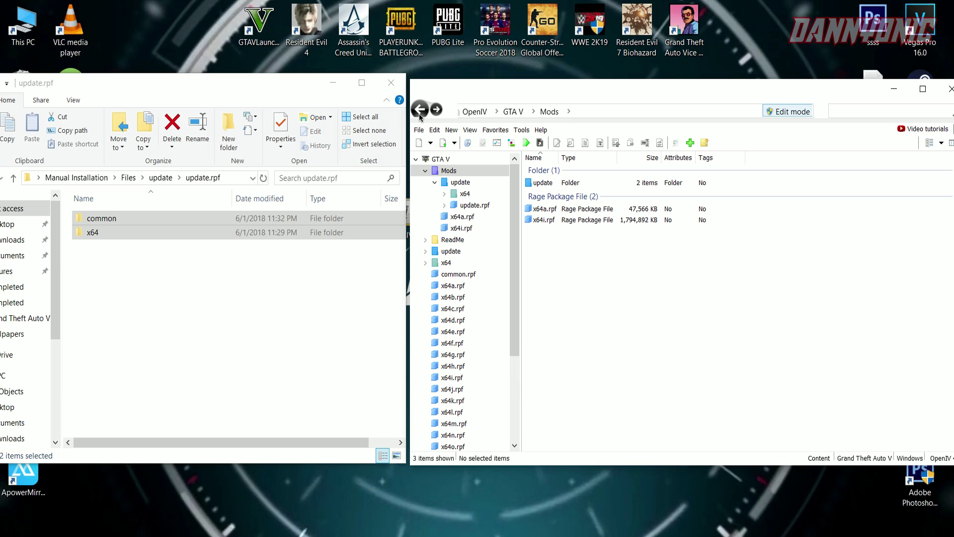
drag(60, 86, 92, 78)
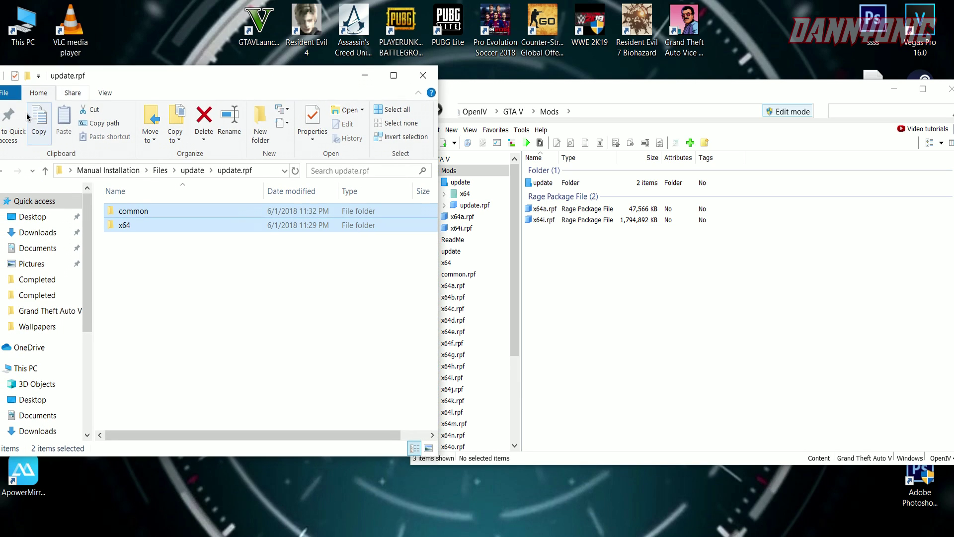
key(BackSpace)
key(BackSpace)
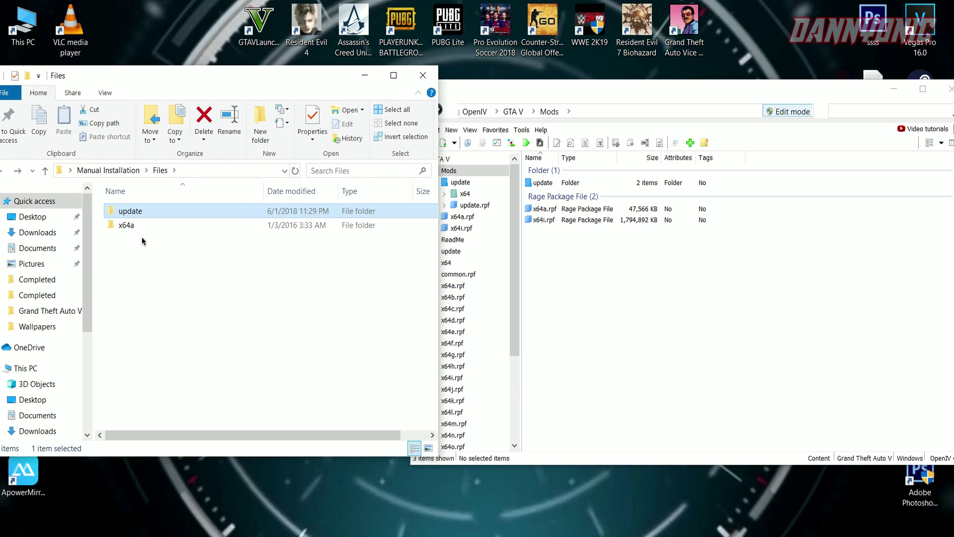
click(128, 226)
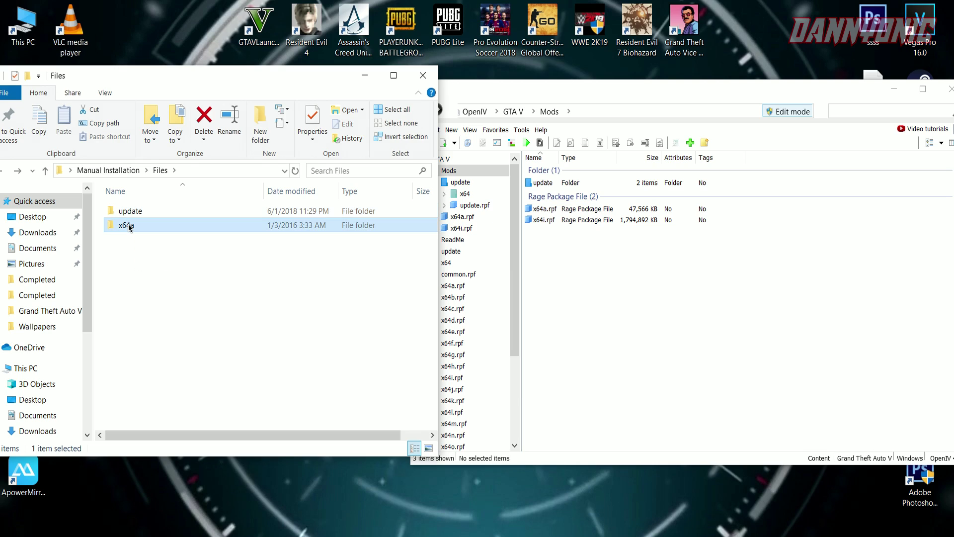
double_click(128, 226)
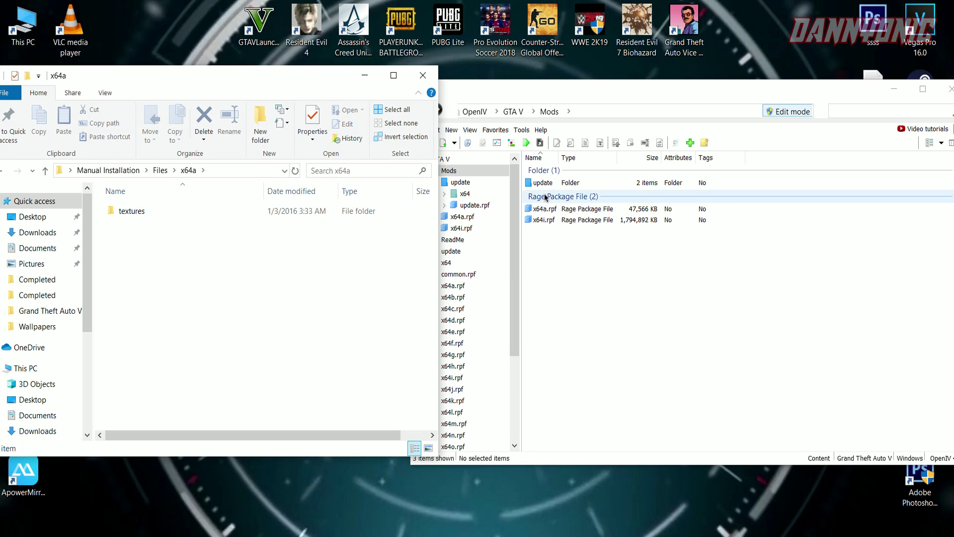
double_click(552, 211)
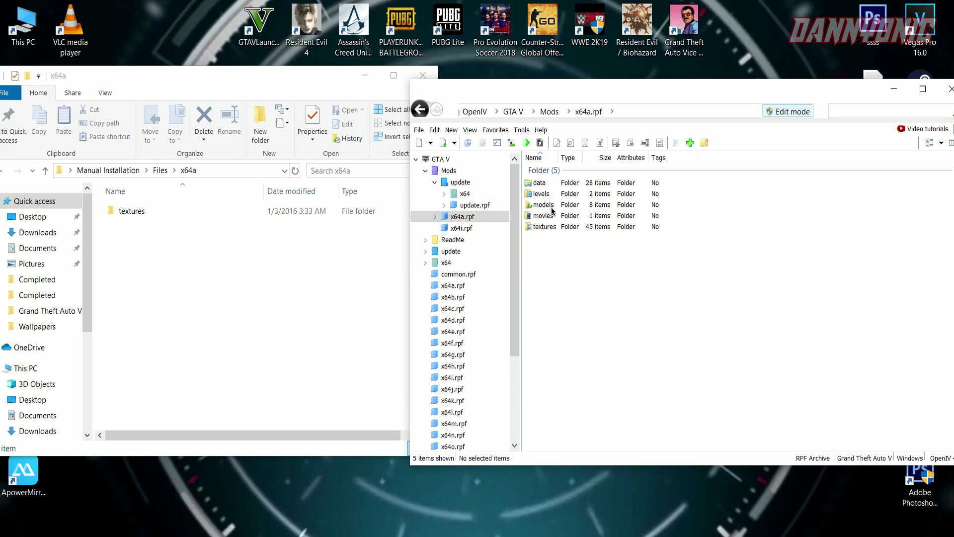
click(158, 213)
drag(315, 221, 642, 248)
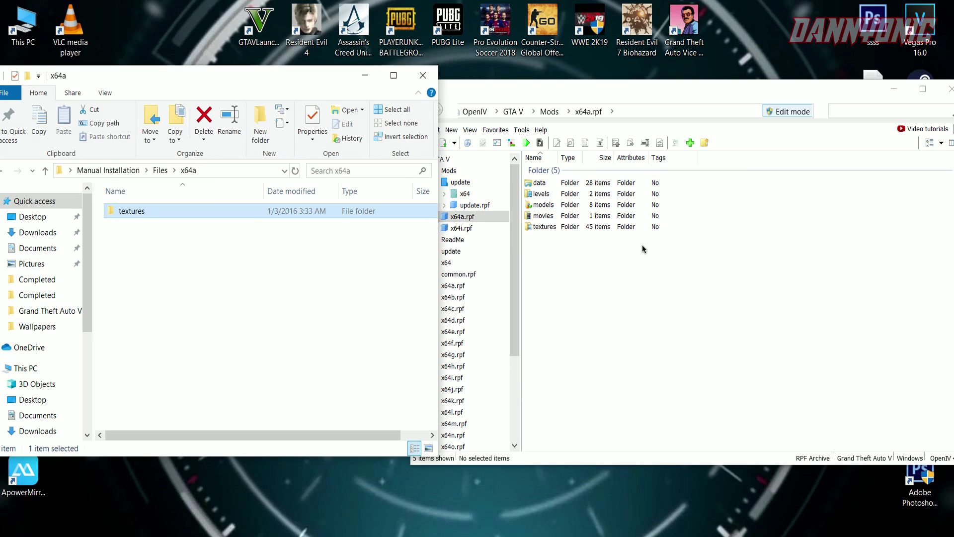
- Open the textures folder in both the mod files and x64a.rpf to view its texture dictionaries
double_click(290, 210)
click(587, 227)
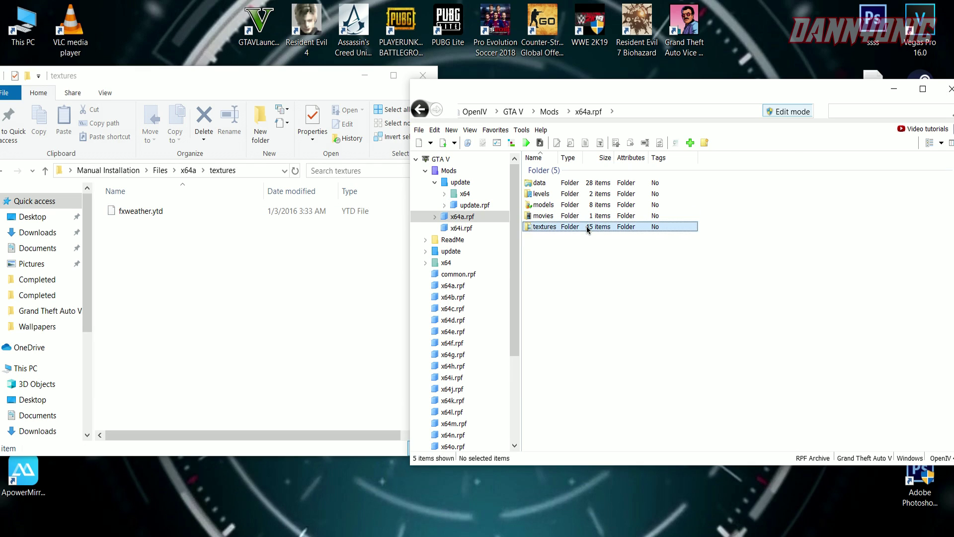
double_click(587, 228)
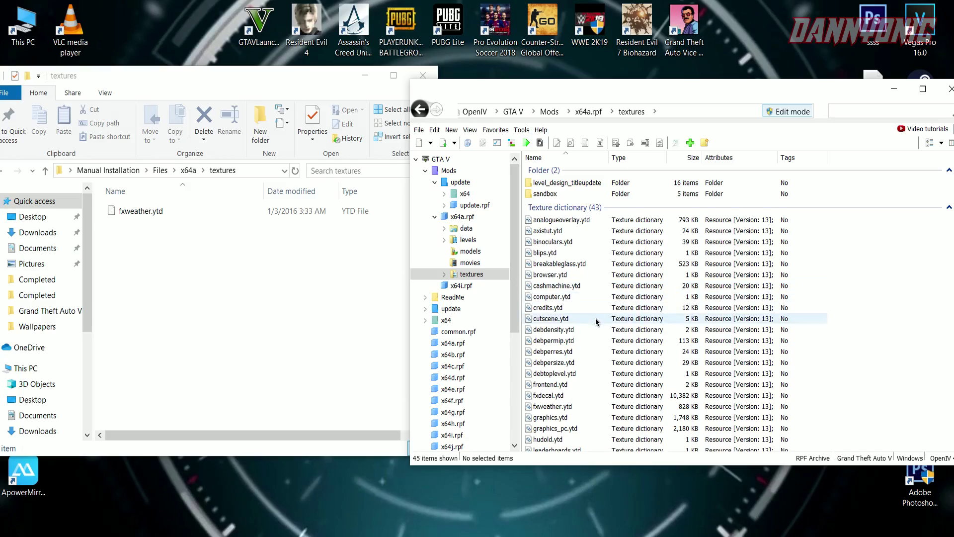
scroll(596, 322, down, 3)
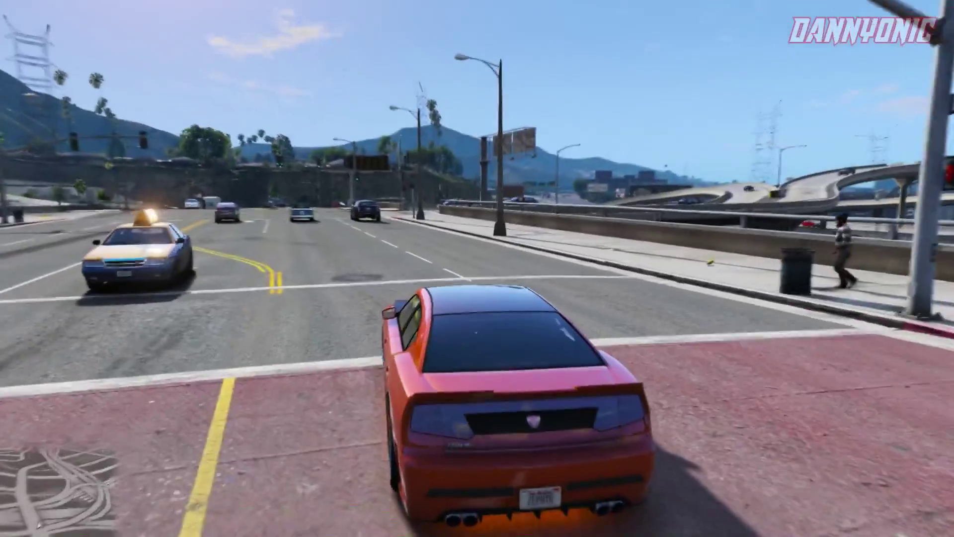